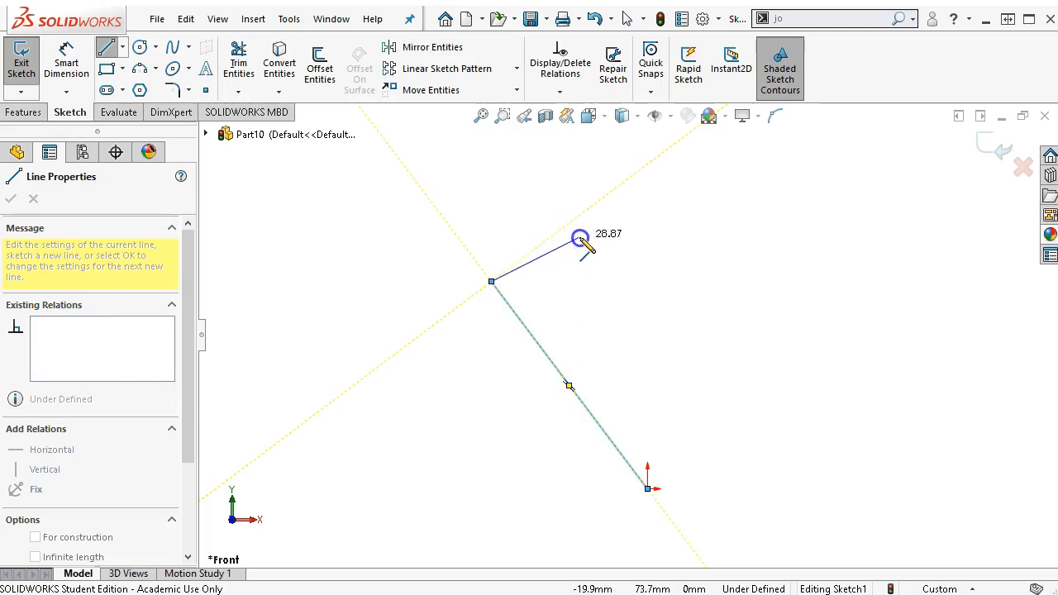
# Step: Continue the profile with a sloped line about 29 mm long, a short rise, a 32 mm horizontal, a 15 mm drop and a 34 mm horizontal
pyautogui.click(581, 239)
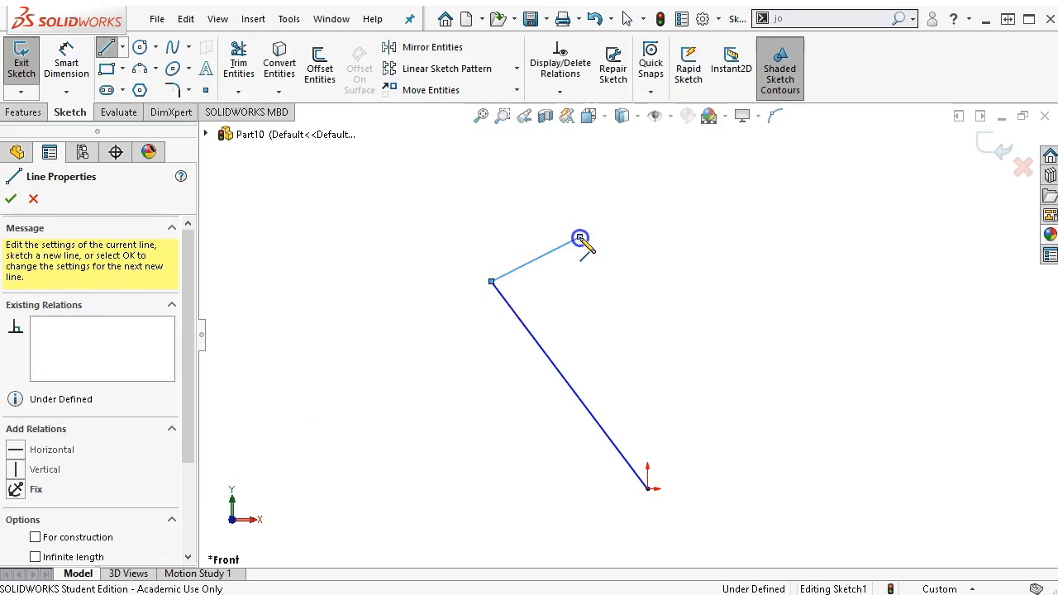
pyautogui.click(580, 192)
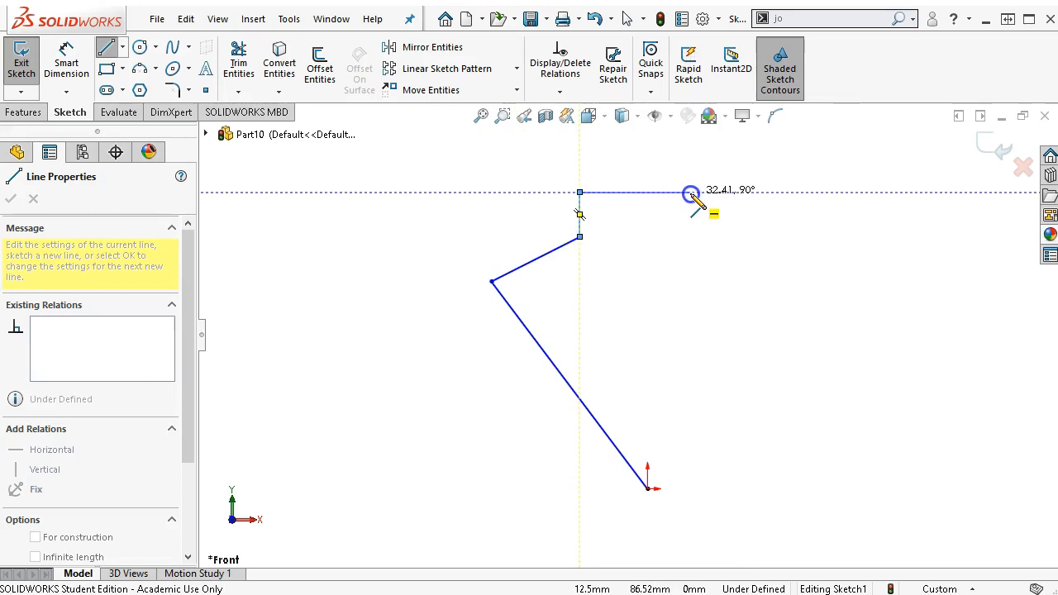
pyautogui.click(691, 194)
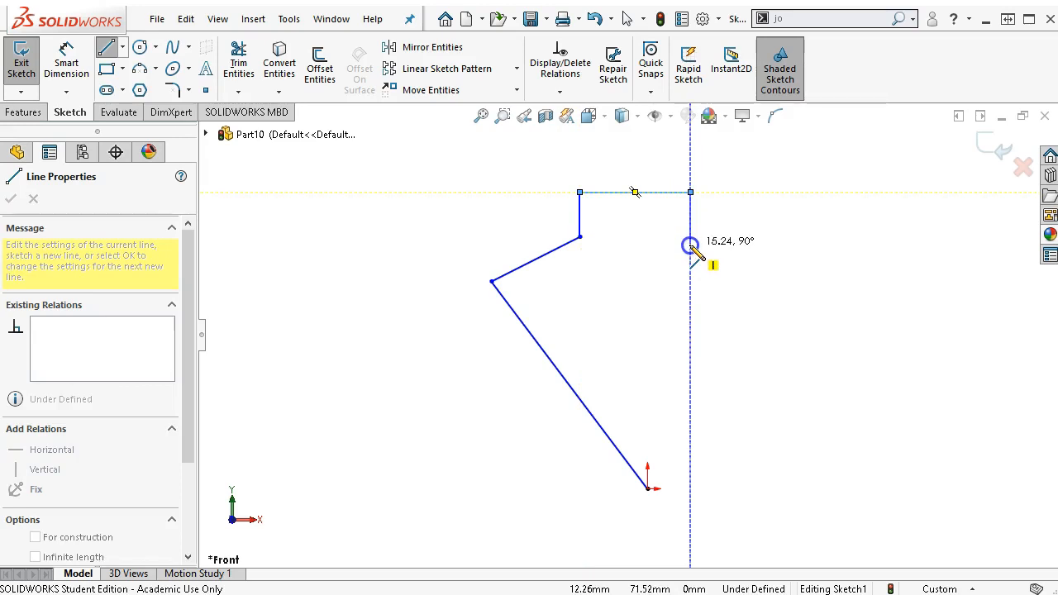
pyautogui.click(690, 244)
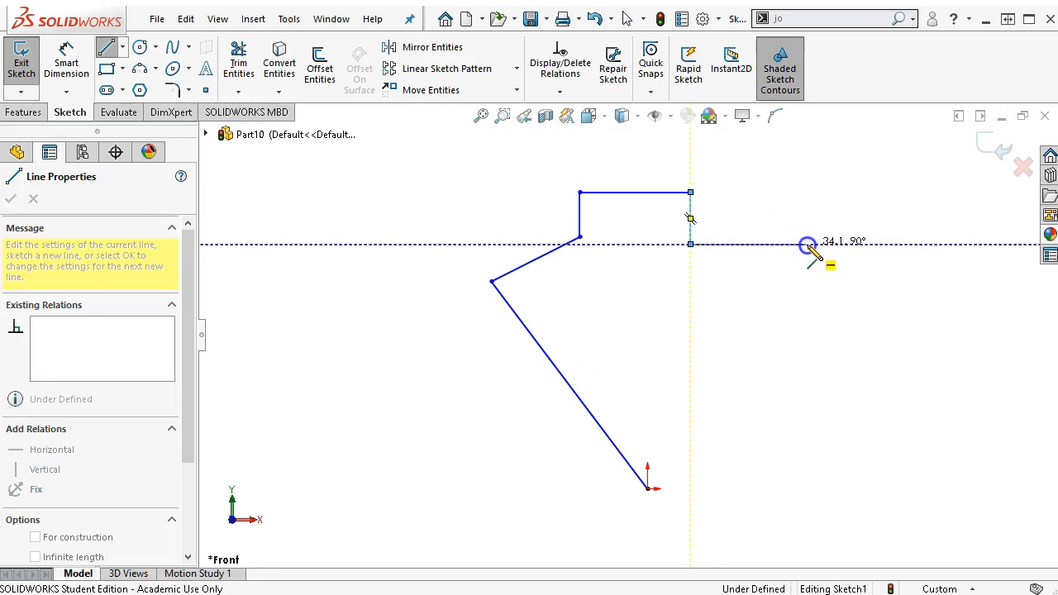
pyautogui.click(807, 245)
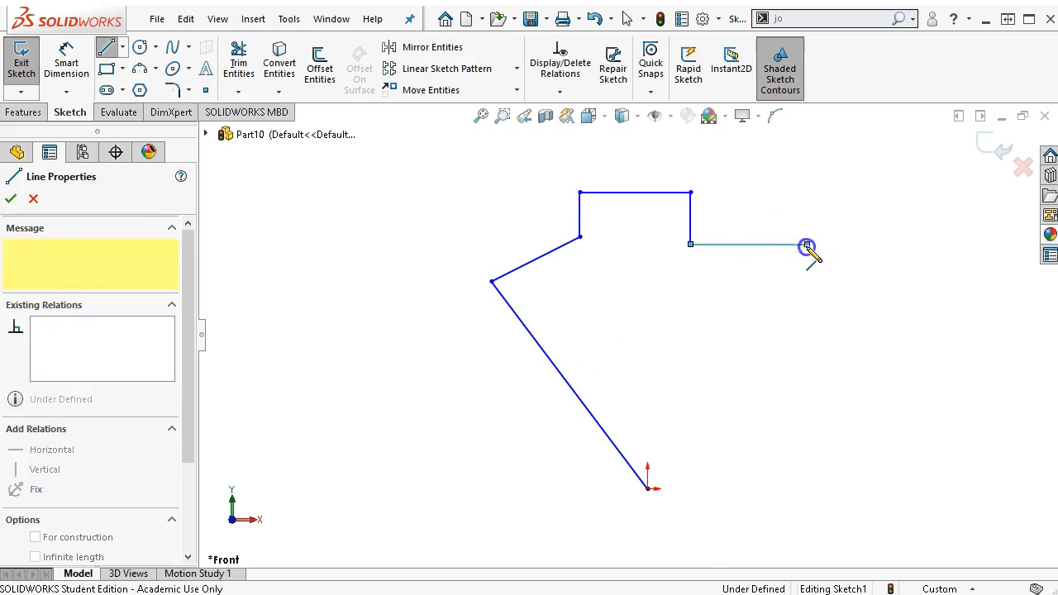
# Step: Close the profile with a vertical drop, an outward slope about 21 mm, an inward horizontal about 17 mm, another drop and a base line to the origin
pyautogui.click(807, 357)
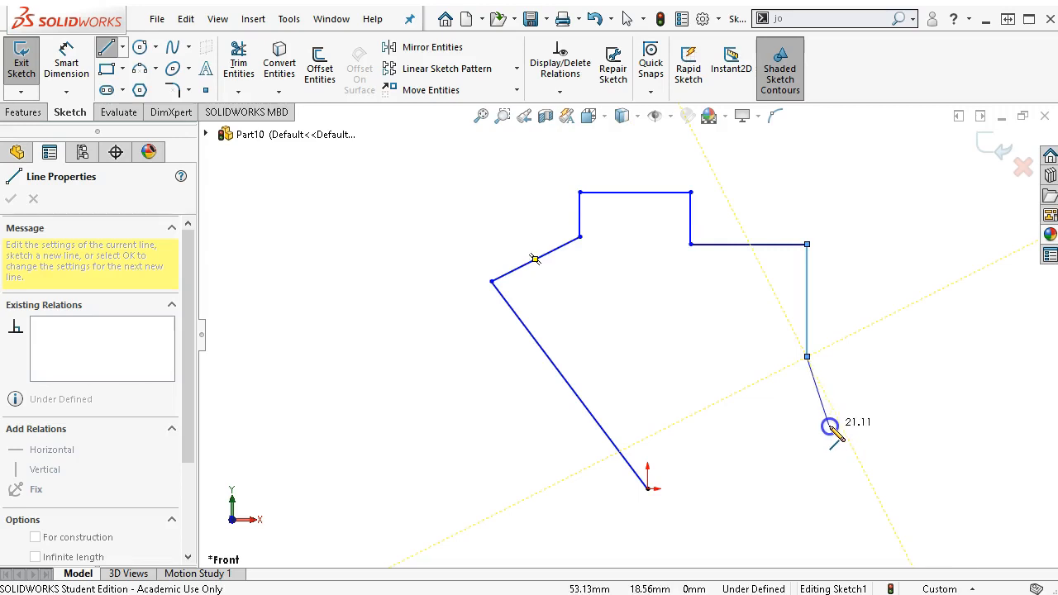
pyautogui.click(829, 424)
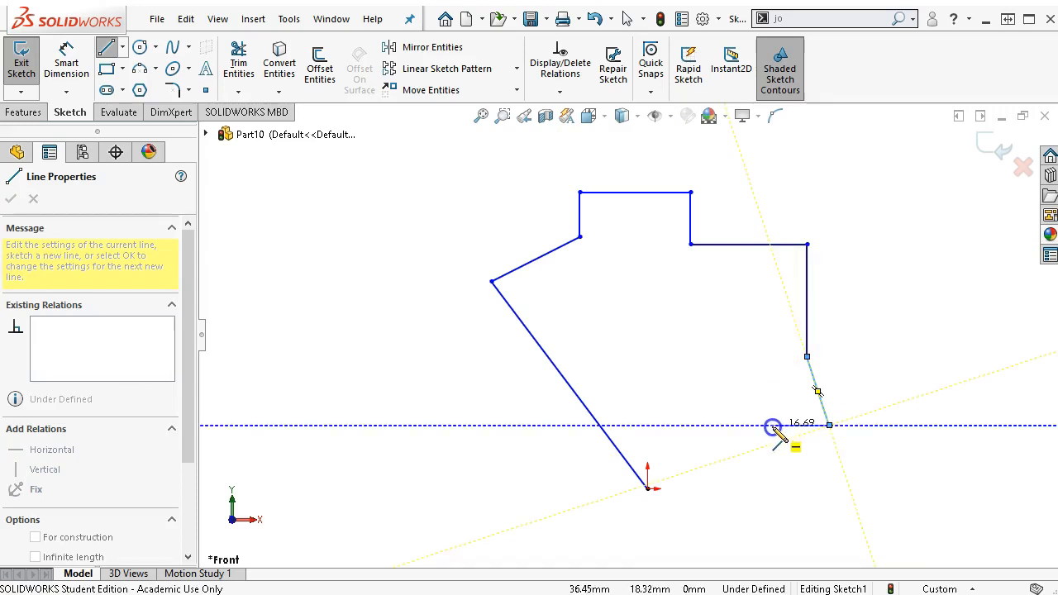
pyautogui.click(772, 426)
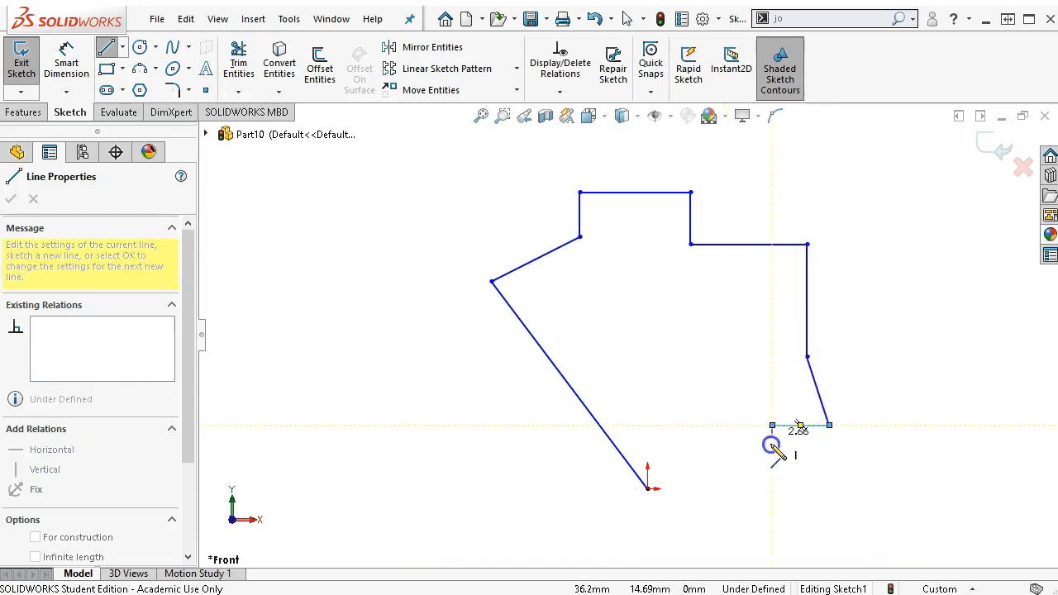
pyautogui.click(772, 489)
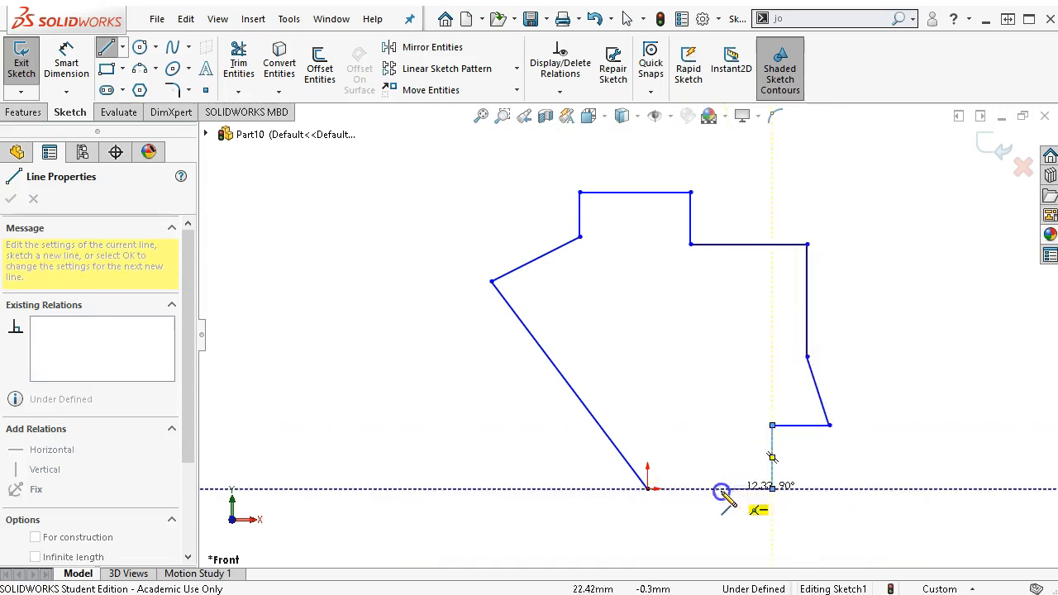
pyautogui.click(648, 489)
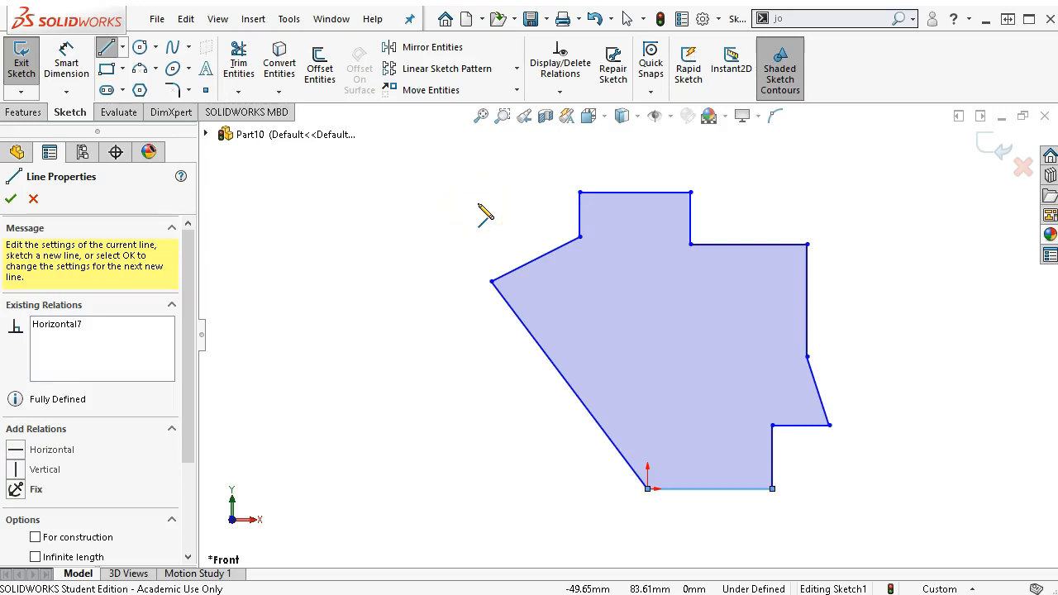
pyautogui.click(66, 58)
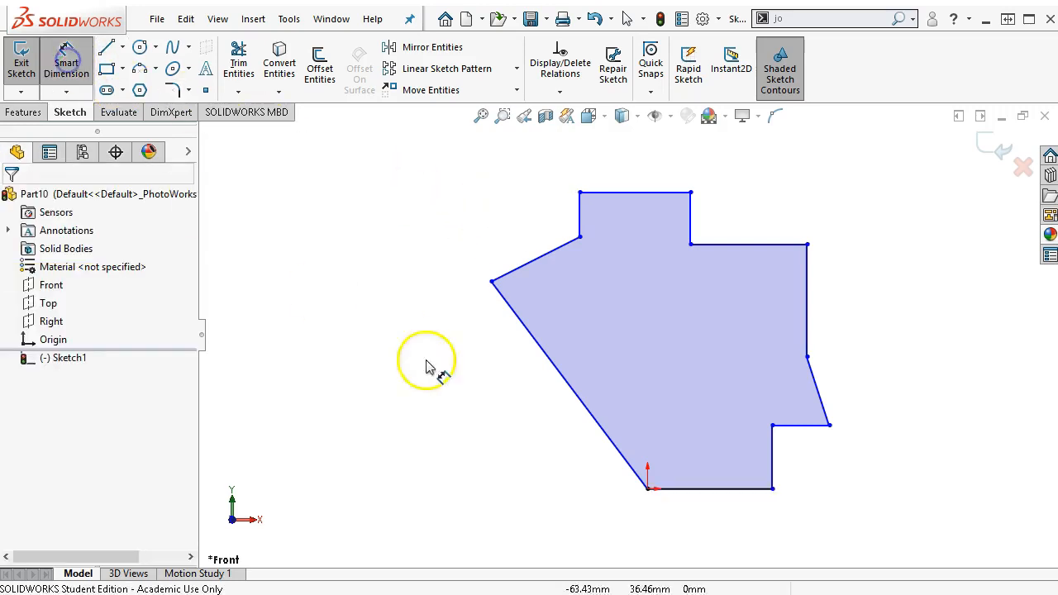
pyautogui.click(568, 393)
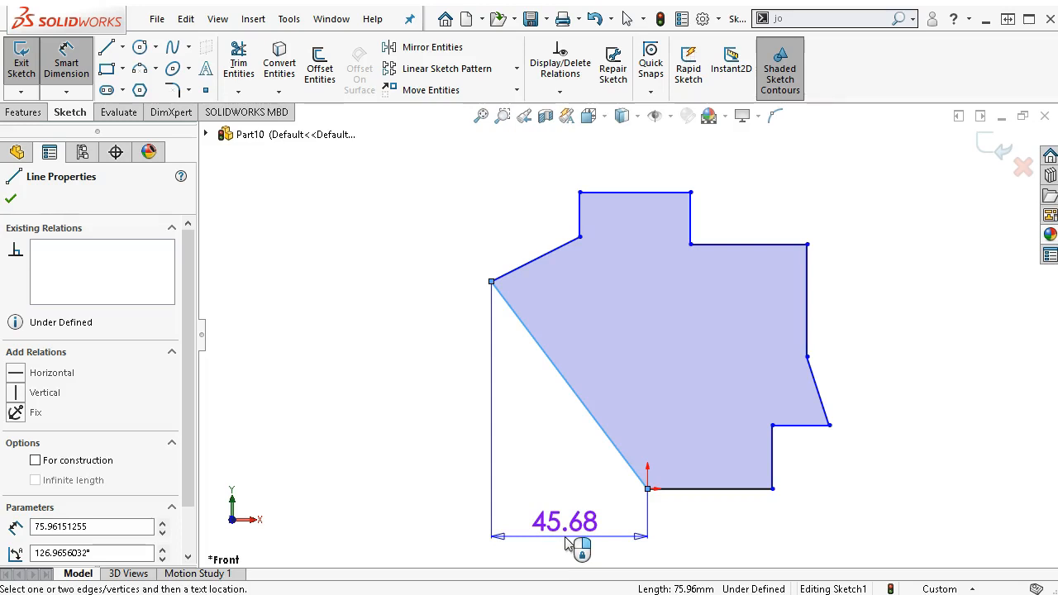
pyautogui.press('Escape')
pyautogui.click(590, 514)
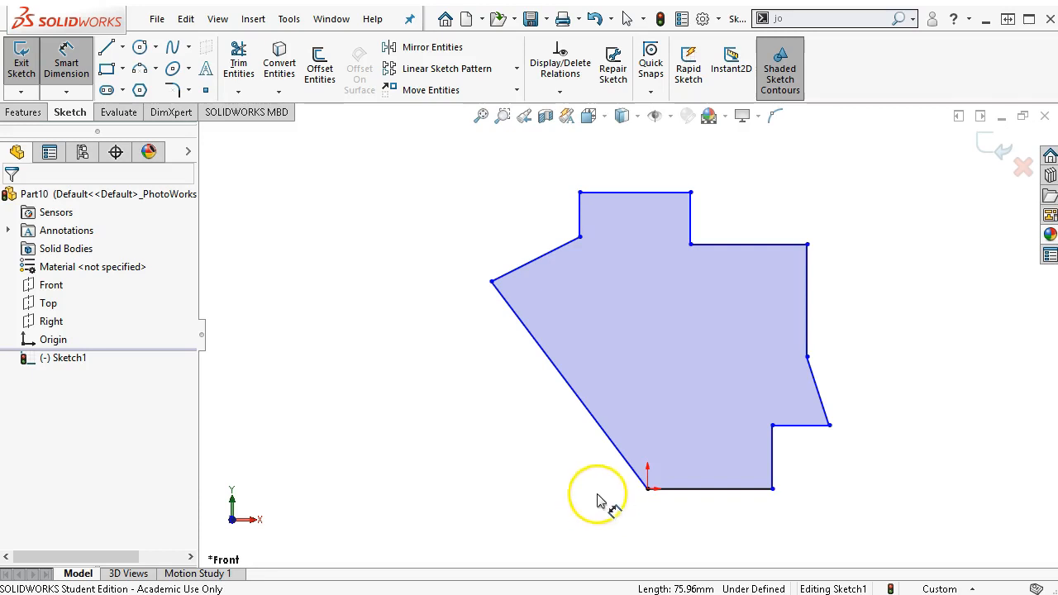
# Step: Change the document's unit system to IPS (inch, pound, second)
pyautogui.click(976, 588)
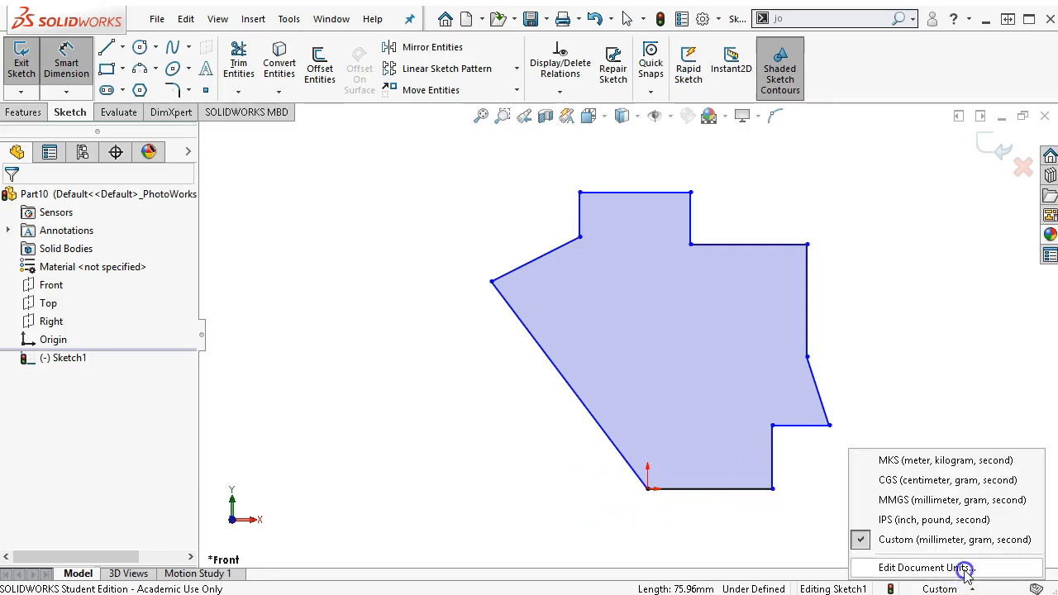
pyautogui.click(965, 569)
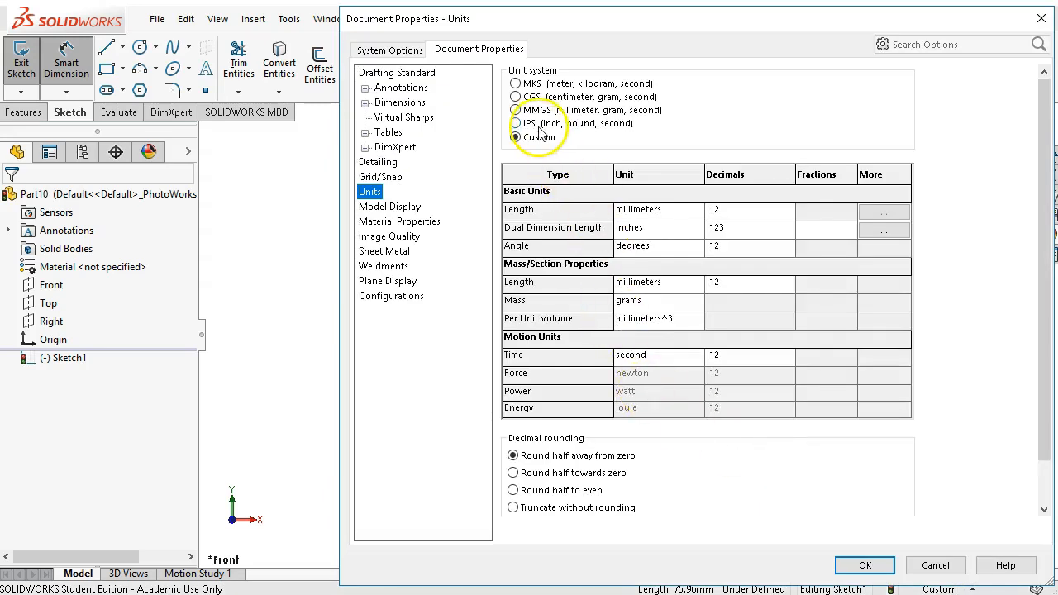
pyautogui.click(539, 125)
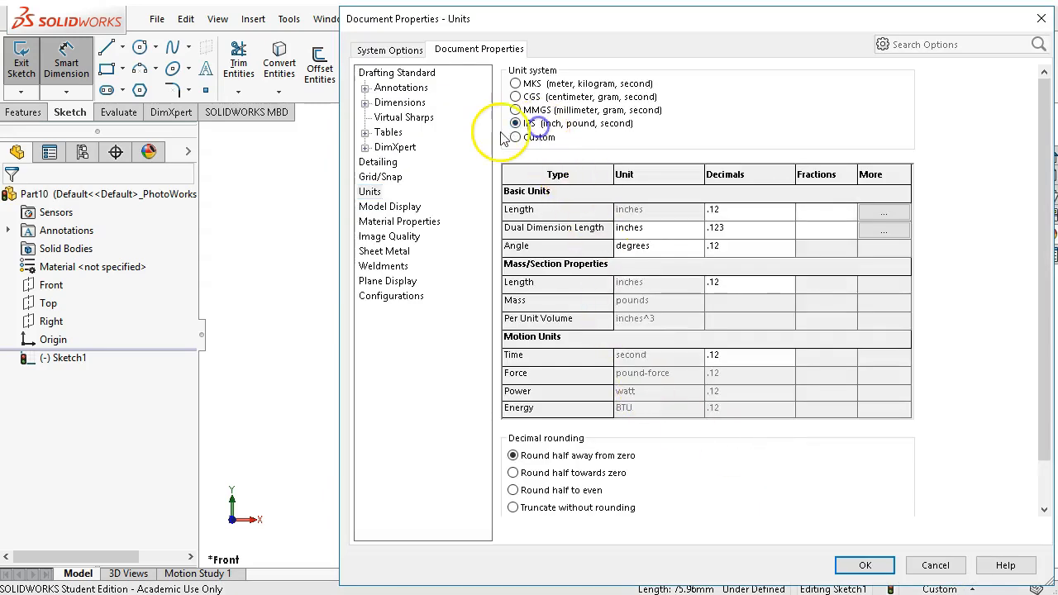
pyautogui.click(861, 565)
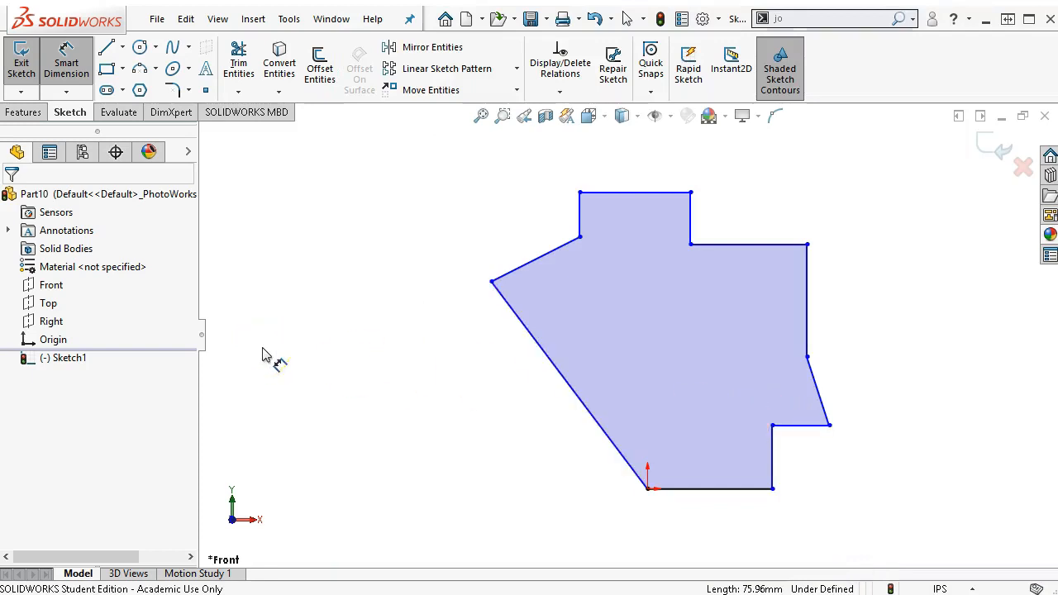
# Step: Dimension the long slanted edge that starts at the origin with a horizontal distance of 2 in and a vertical distance of 2.46 in
pyautogui.click(484, 496)
pyautogui.click(565, 392)
pyautogui.click(581, 516)
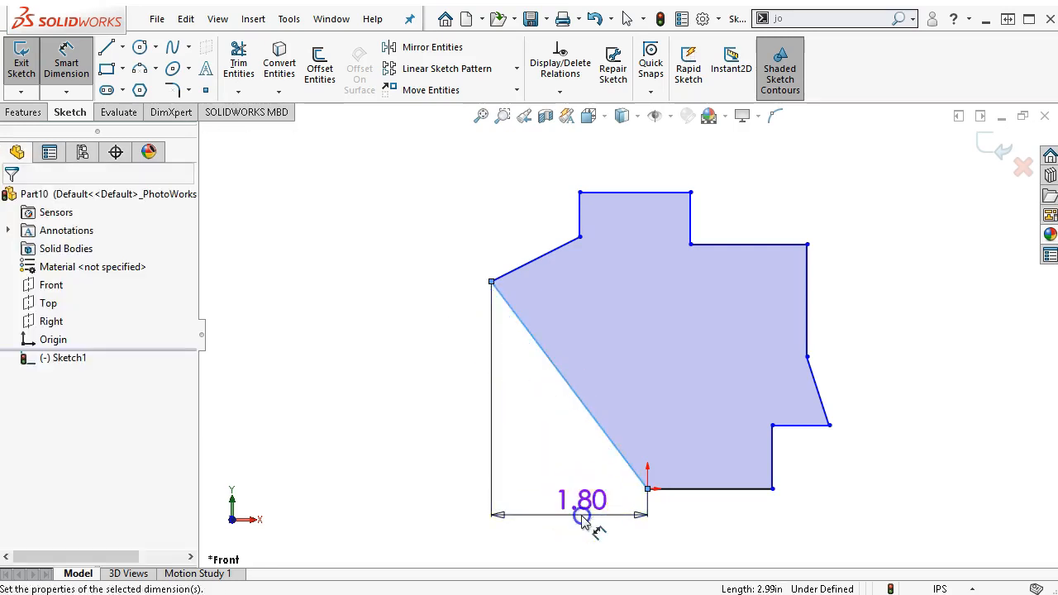
pyautogui.write('2')
pyautogui.press('Return')
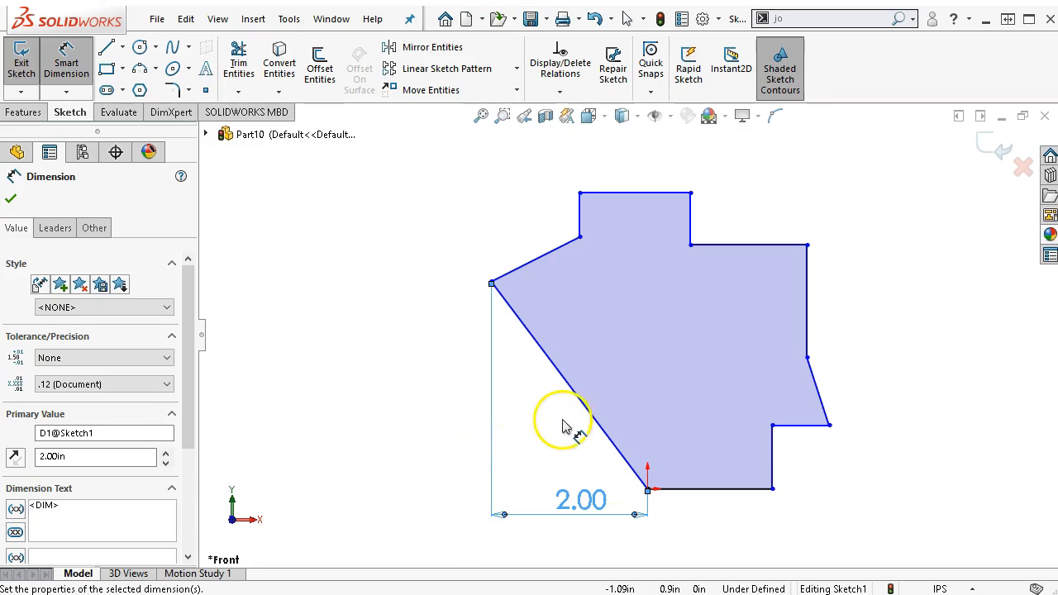
pyautogui.click(582, 405)
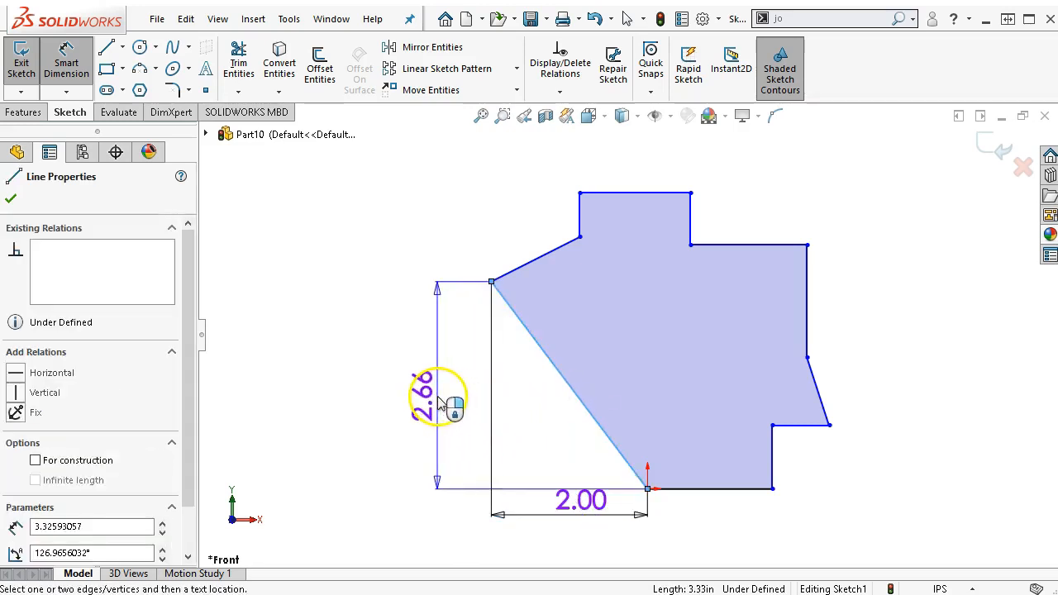
pyautogui.click(413, 409)
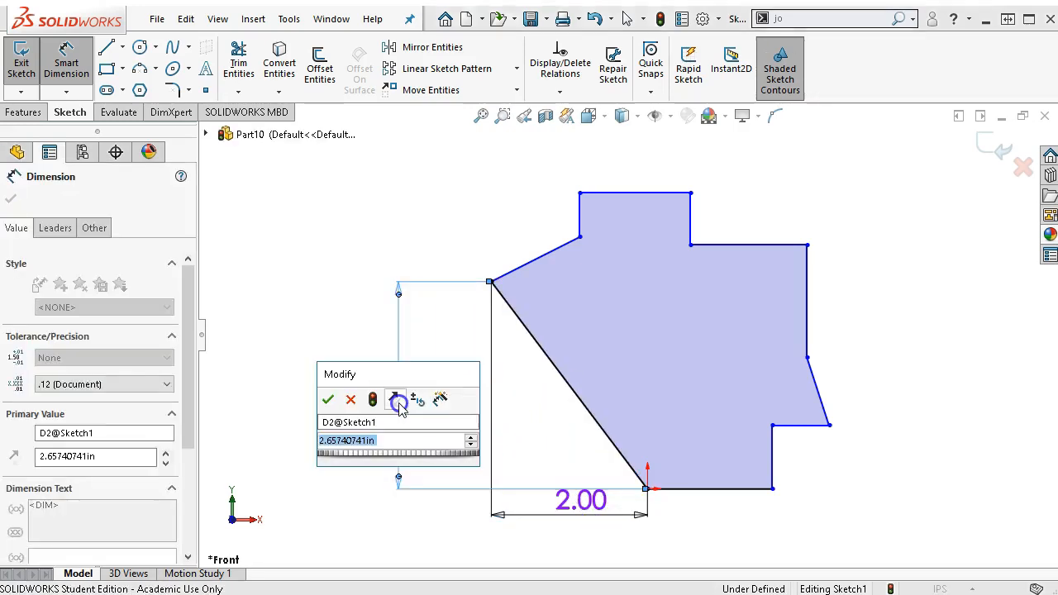
pyautogui.write('2.46')
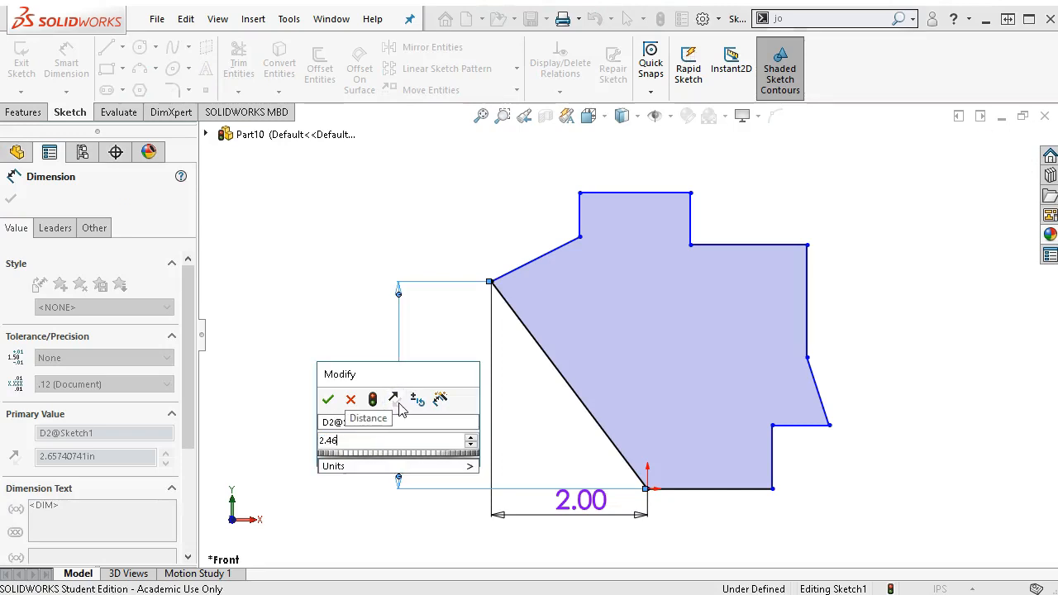
pyautogui.press('Return')
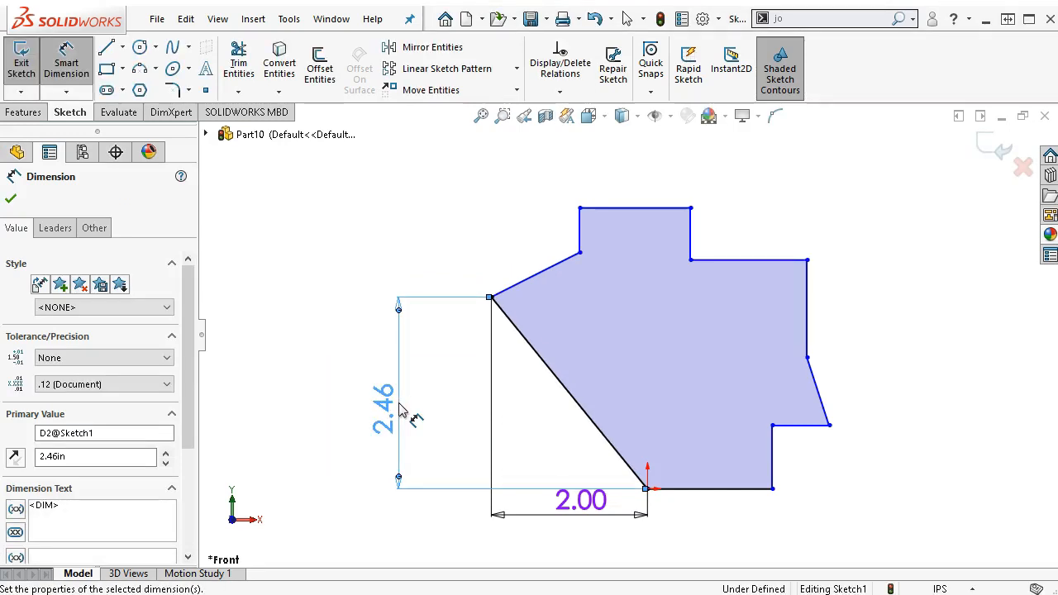
# Step: Dimension the short vertical edge on the upper left of the profile as 0.38 in
pyautogui.click(579, 226)
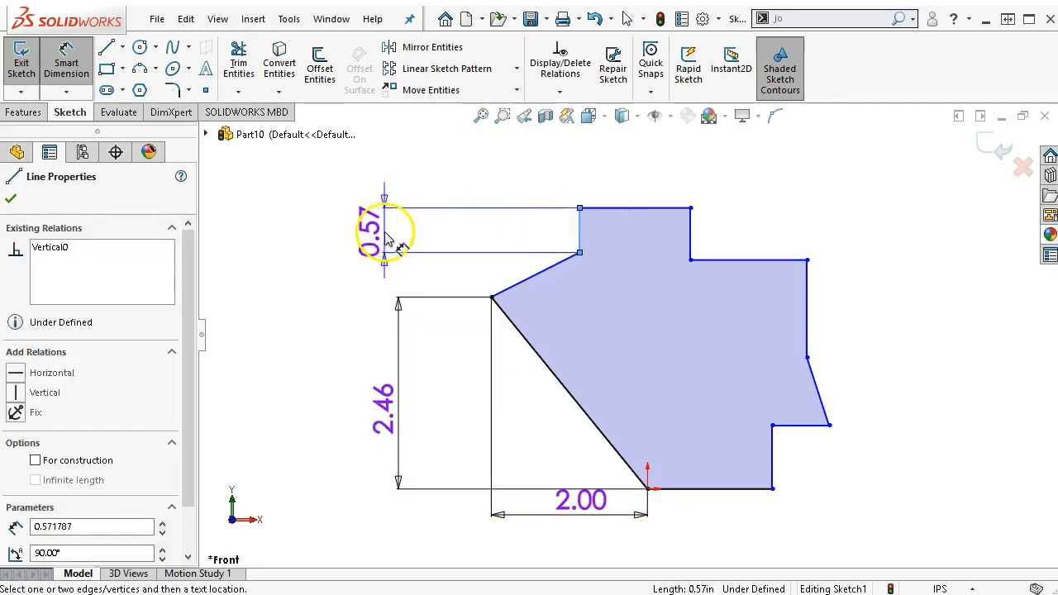
pyautogui.click(385, 233)
pyautogui.write('.38')
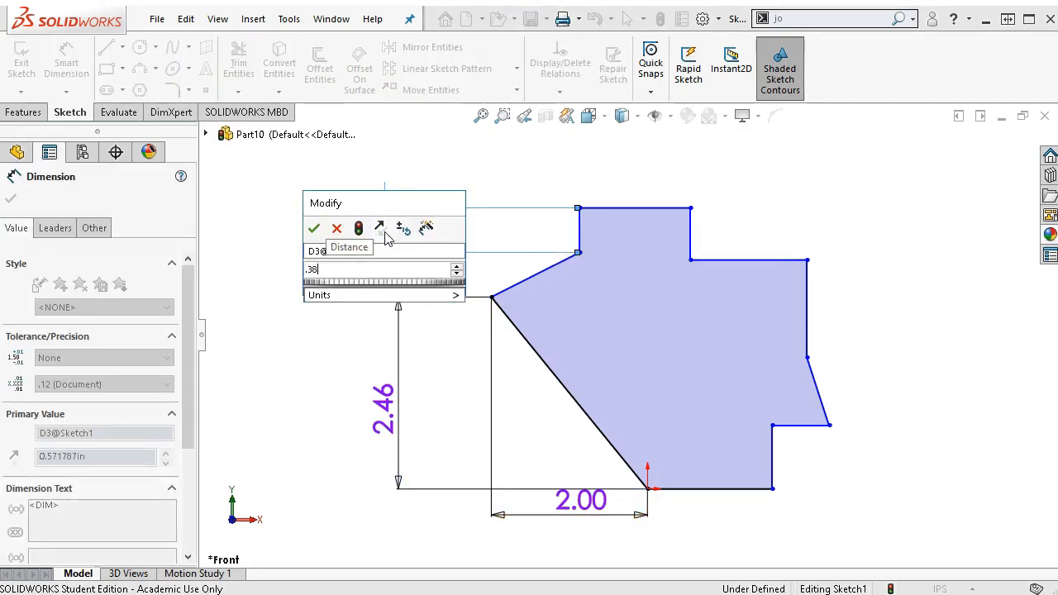
pyautogui.press('Return')
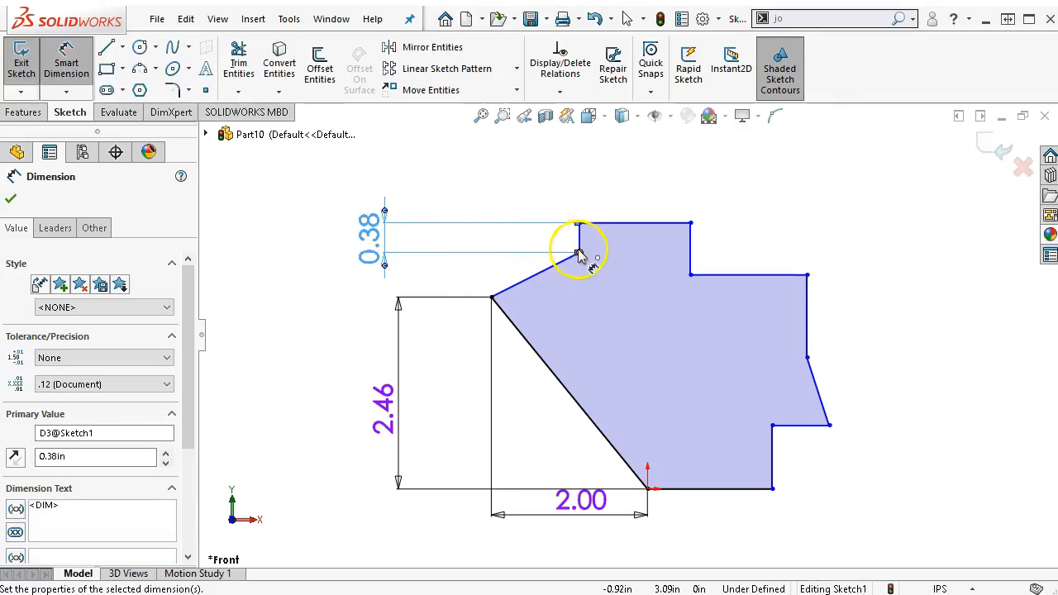
# Step: Dimension the overall height between the profile's base line and its top edge as 3.84 in
pyautogui.click(696, 494)
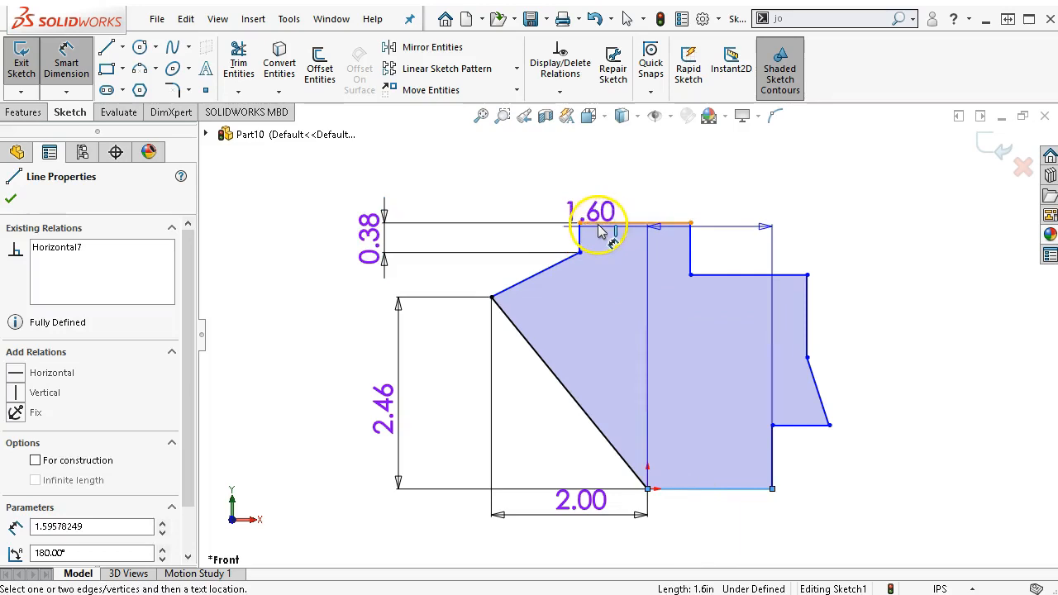
pyautogui.click(624, 225)
pyautogui.click(941, 307)
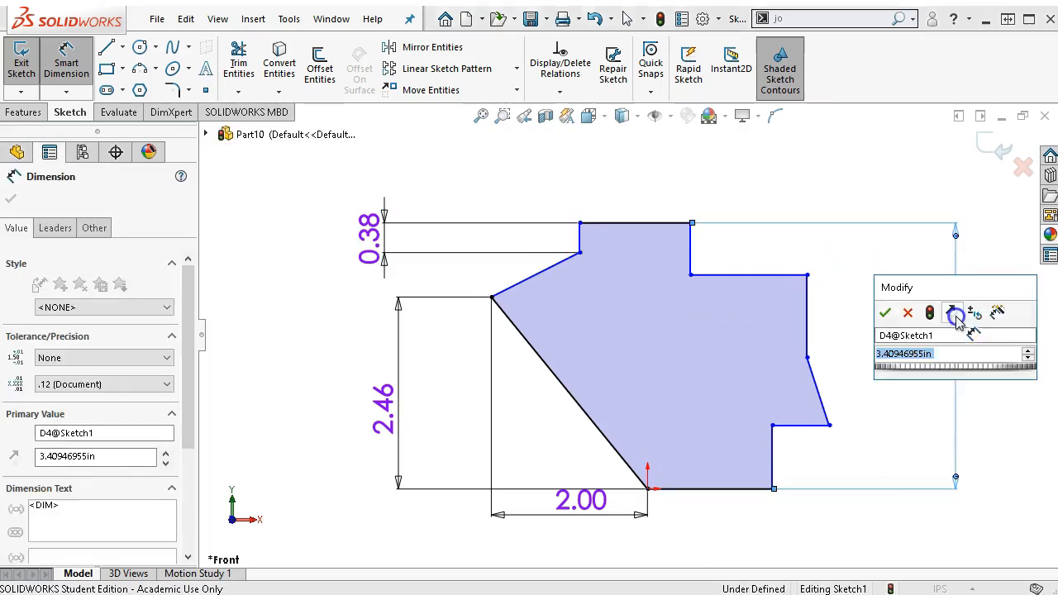
pyautogui.write('3.84')
pyautogui.press('Return')
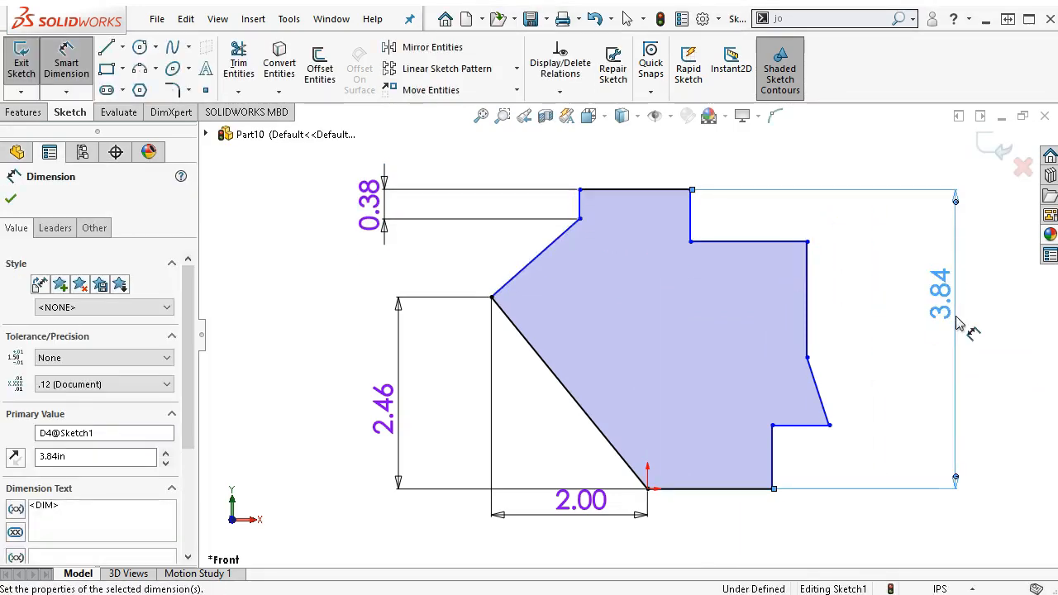
# Step: Dimension the vertical step to the right of the profile's top edge as 0.5 in
pyautogui.click(691, 224)
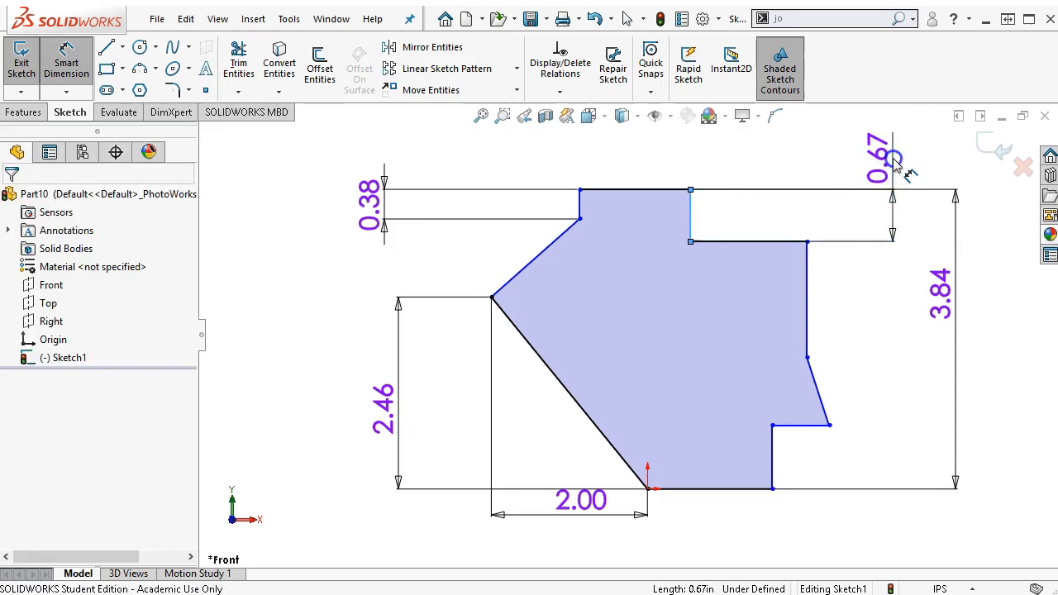
pyautogui.click(895, 163)
pyautogui.write('0.5')
pyautogui.press('Return')
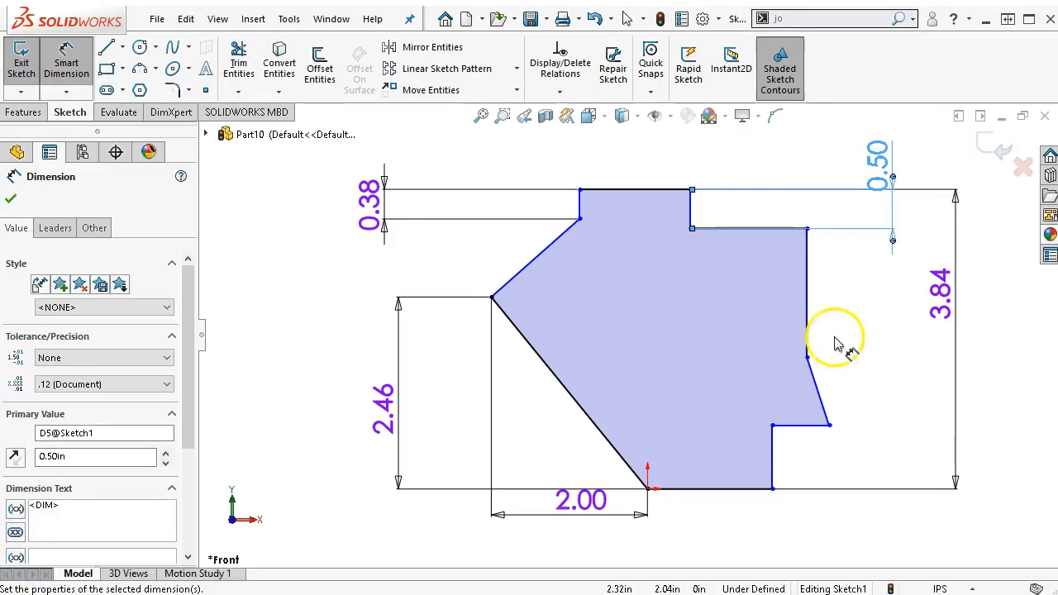
# Step: Dimension the long vertical edge on the right side of the profile as 1.25 in
pyautogui.click(807, 305)
pyautogui.click(830, 304)
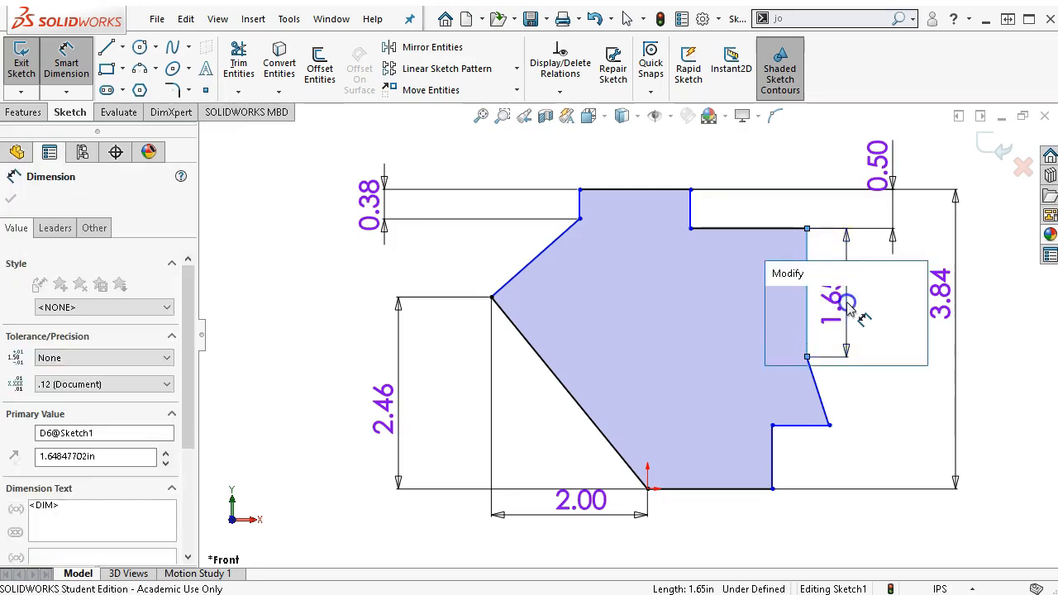
pyautogui.write('1.25')
pyautogui.press('Return')
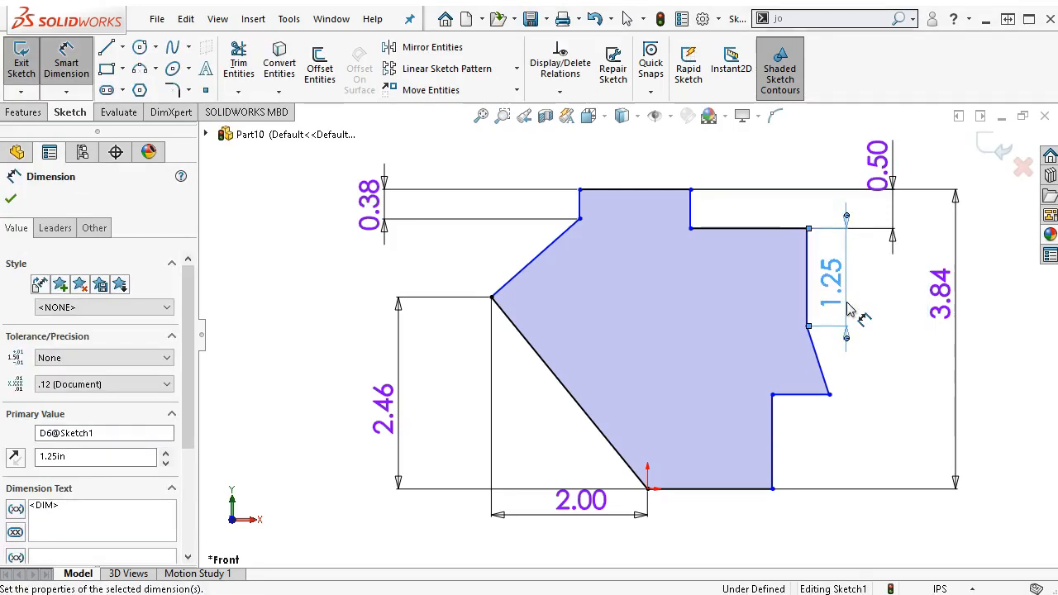
# Step: Dimension the short vertical edge at the lower right of the profile as 0.75 in
pyautogui.click(773, 450)
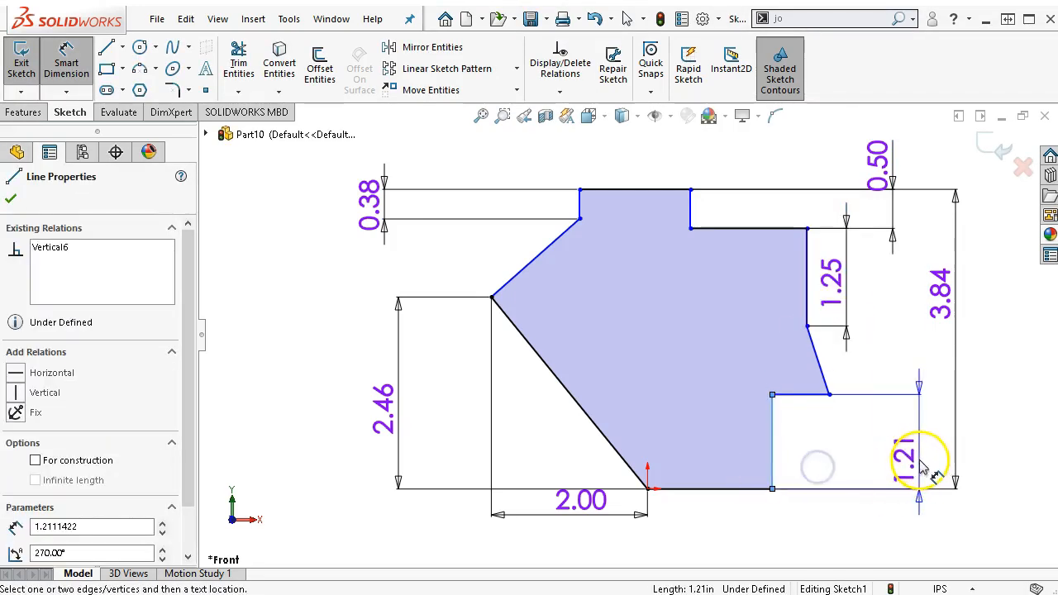
pyautogui.click(923, 464)
pyautogui.write('.75')
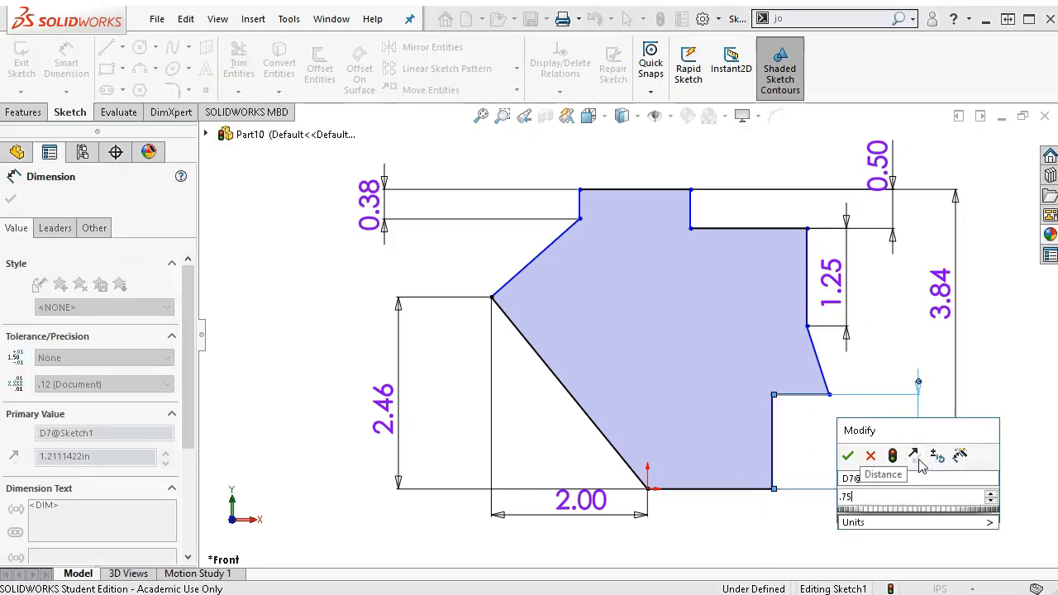
pyautogui.press('Return')
pyautogui.click(937, 457)
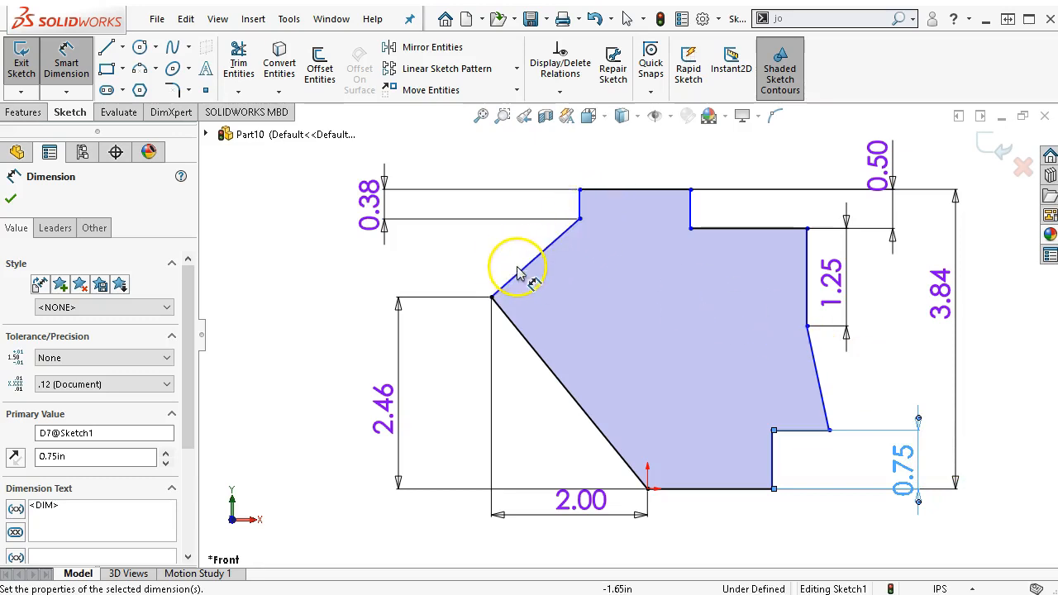
# Step: Dimension the horizontal distance from the profile's leftmost corner to the short upper-left vertical edge as 1.5 in
pyautogui.click(578, 217)
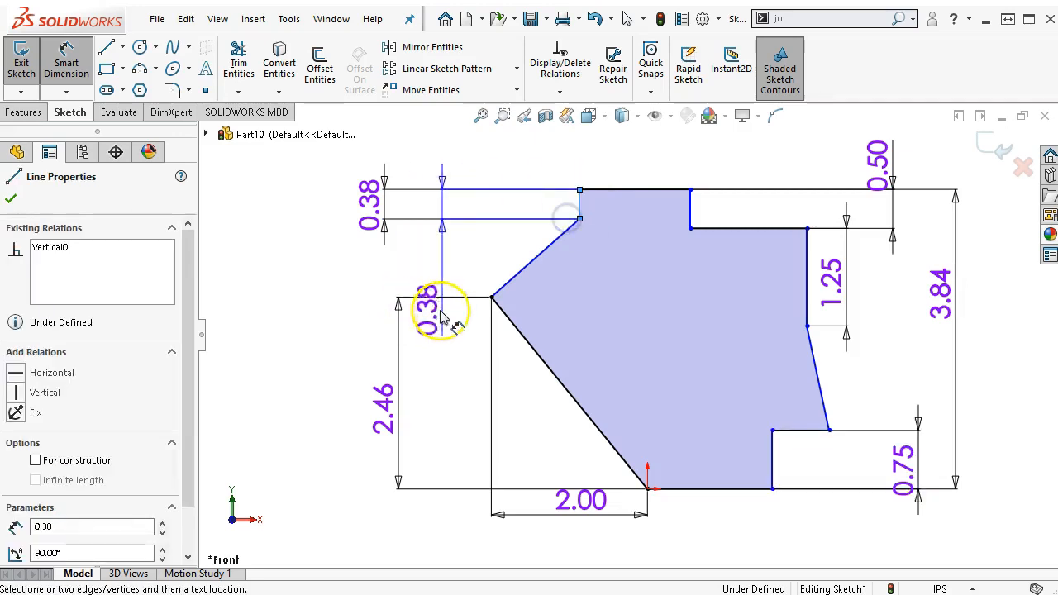
pyautogui.click(492, 297)
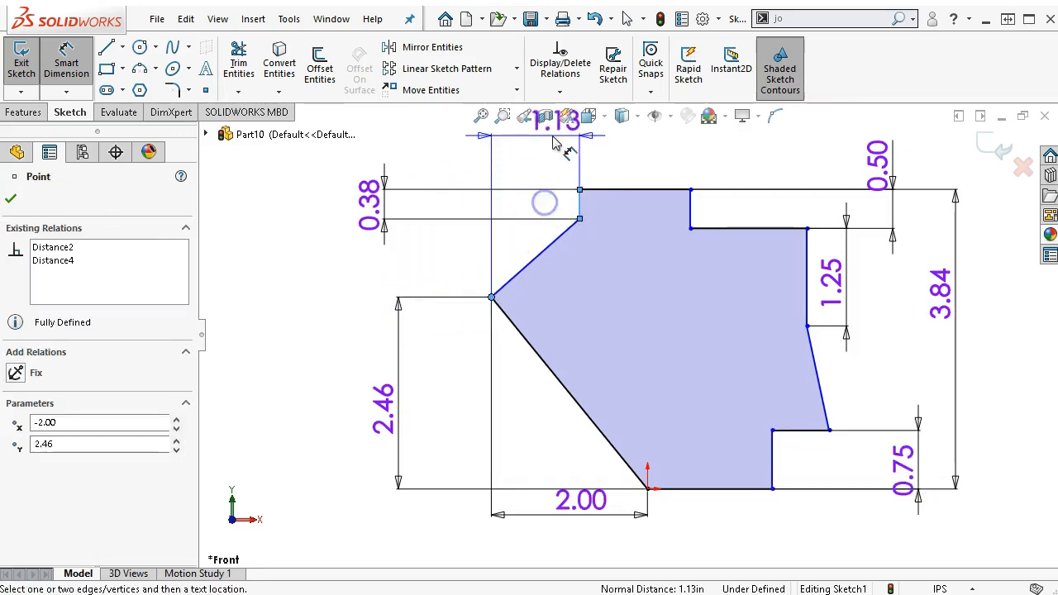
pyautogui.click(533, 160)
pyautogui.write('1.5')
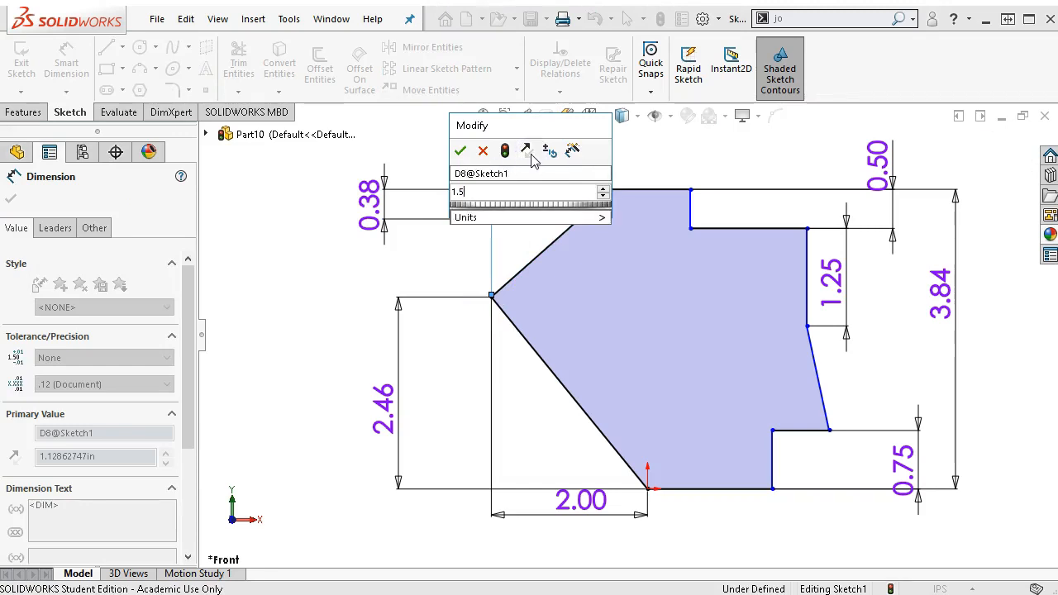
pyautogui.press('Return')
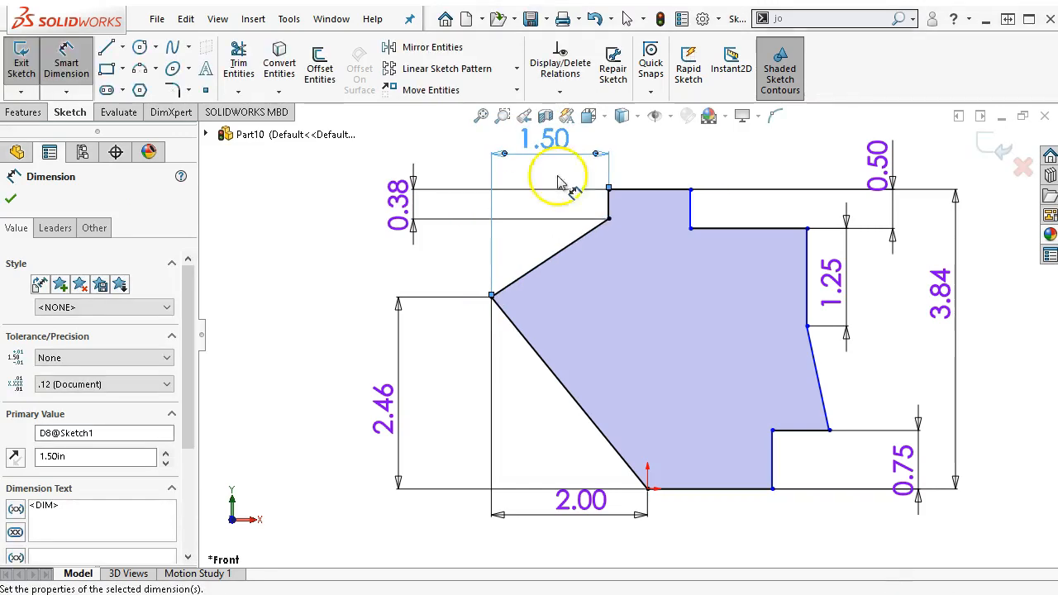
# Step: Dimension the horizontal ledge to the right of the profile's top edge as 1.5 in
pyautogui.click(711, 228)
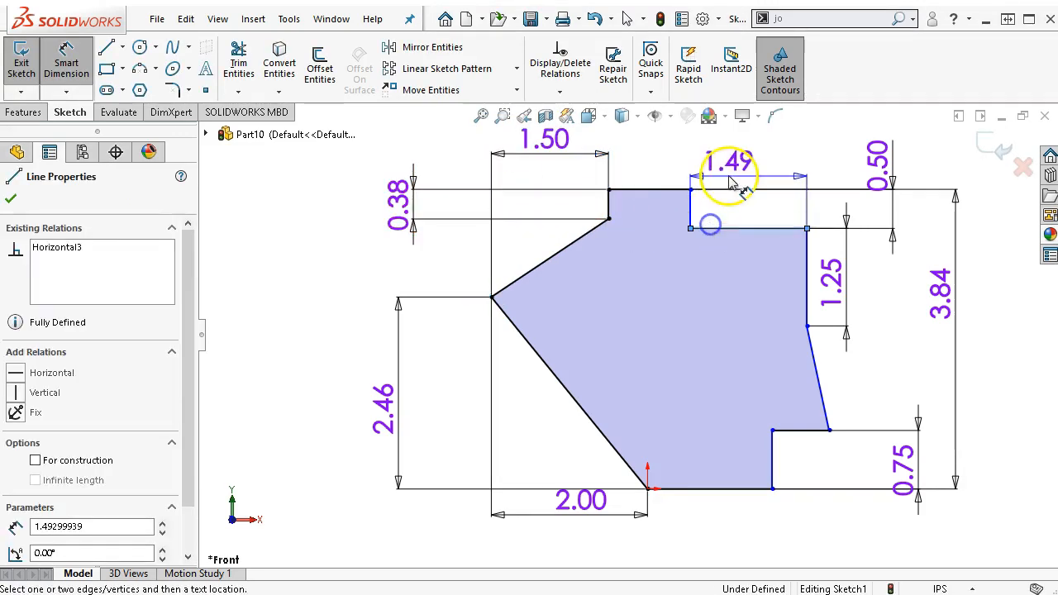
pyautogui.click(731, 169)
pyautogui.write('1.5')
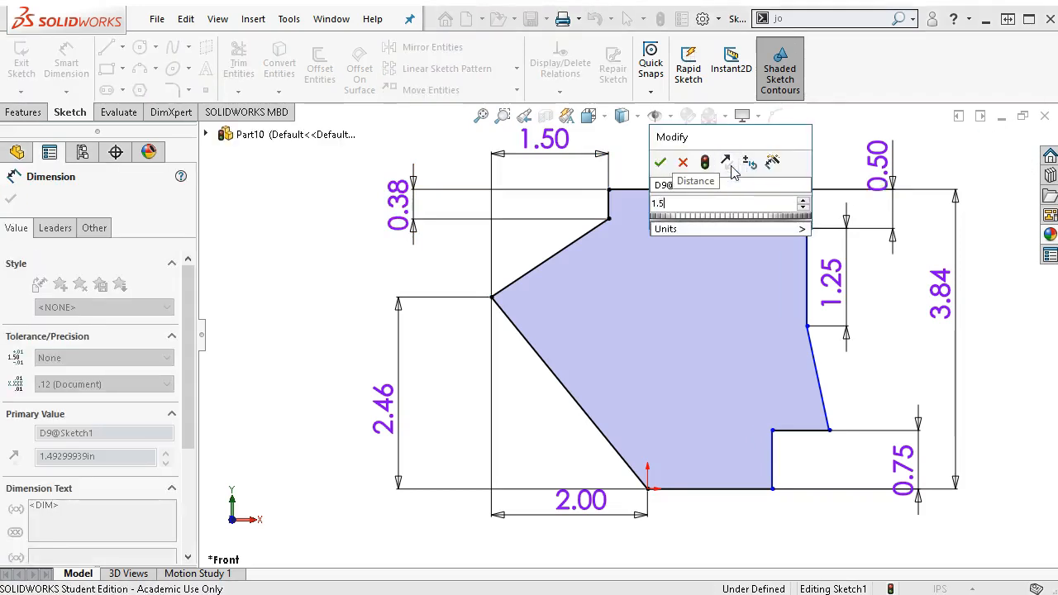
pyautogui.press('Return')
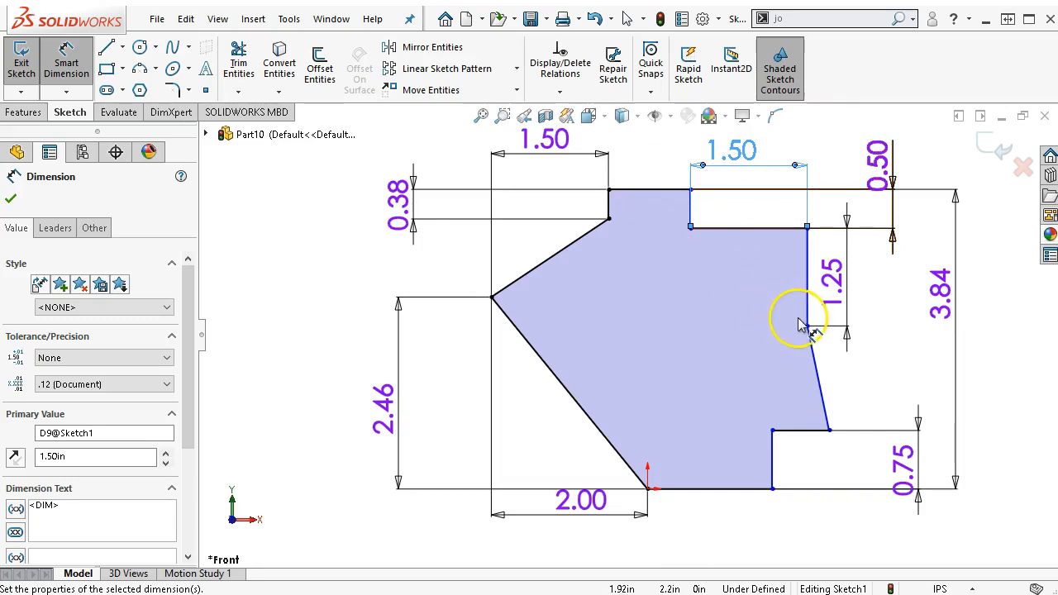
# Step: Dimension the horizontal offset between the long right vertical edge and the profile's rightmost corner as 0.5 in
pyautogui.click(808, 281)
pyautogui.click(829, 430)
pyautogui.click(816, 147)
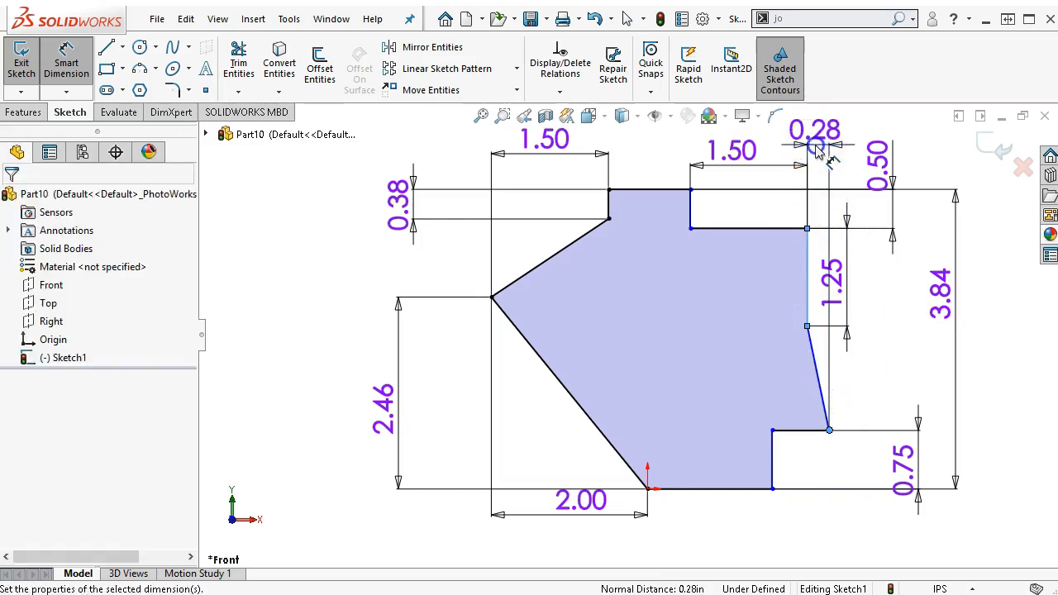
pyautogui.write('0.5')
pyautogui.press('Return')
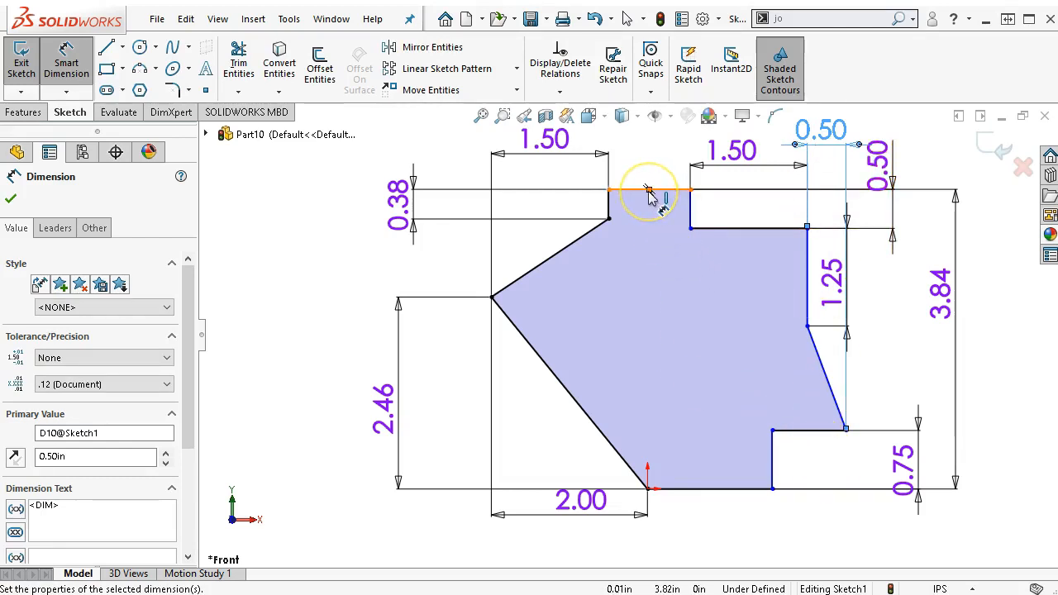
pyautogui.click(819, 433)
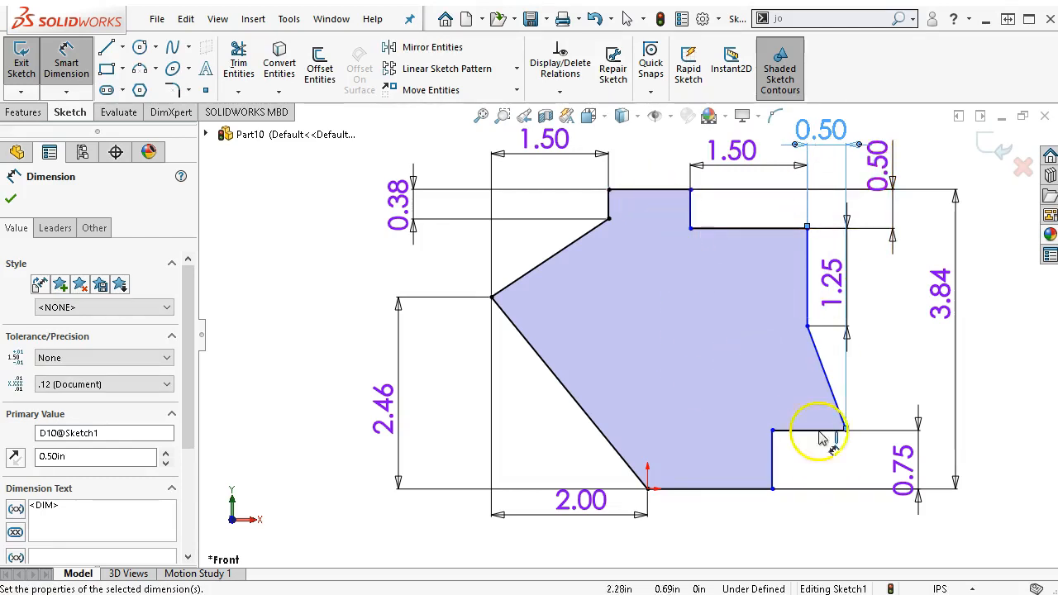
# Step: Dimension the overall width between the profile's leftmost and rightmost corners as 4.75 in
pyautogui.click(491, 298)
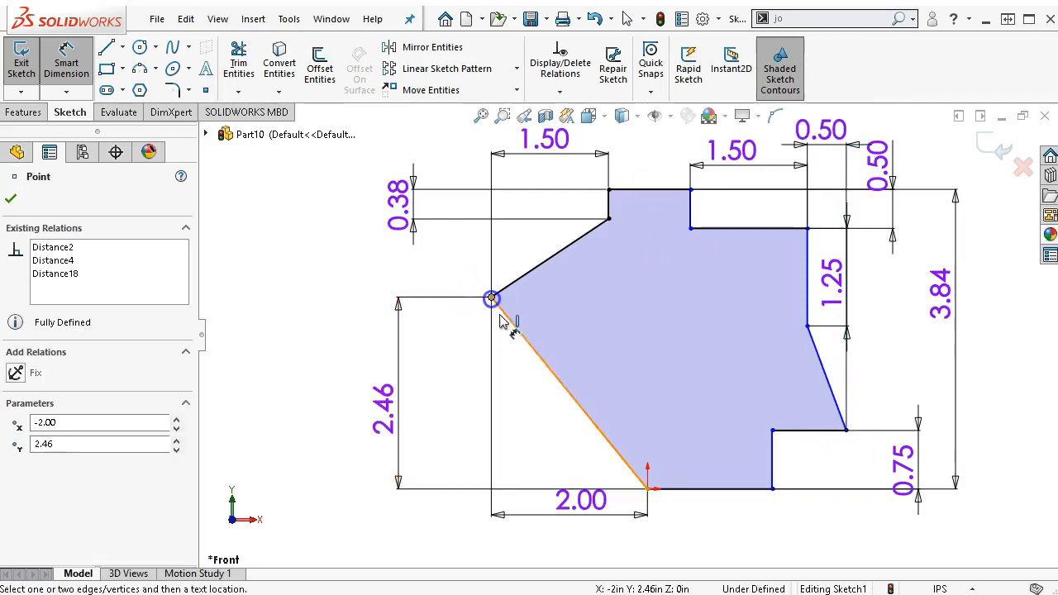
pyautogui.click(845, 428)
pyautogui.click(719, 543)
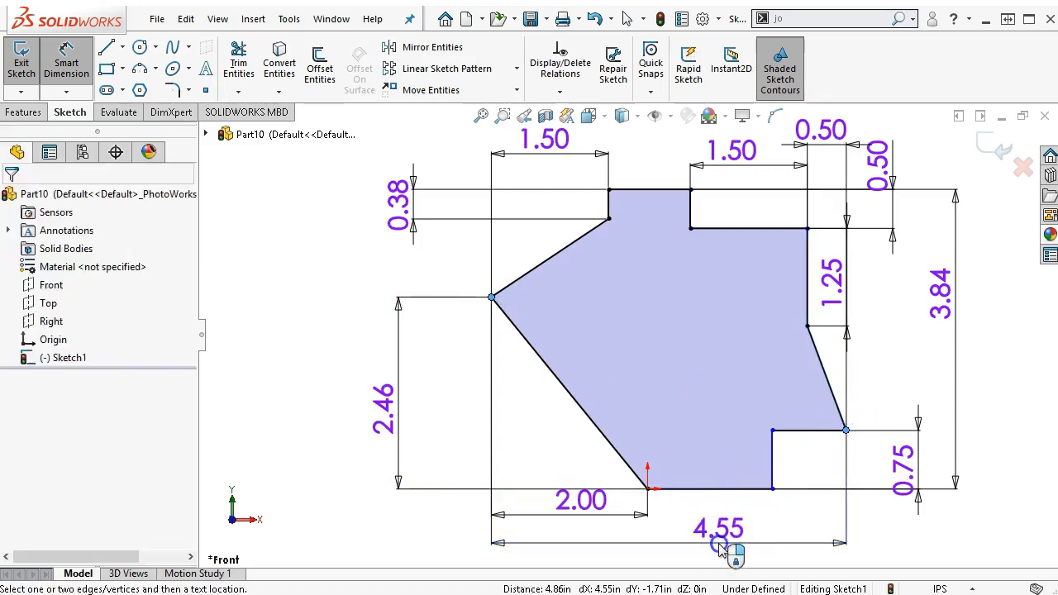
pyautogui.write('4.7')
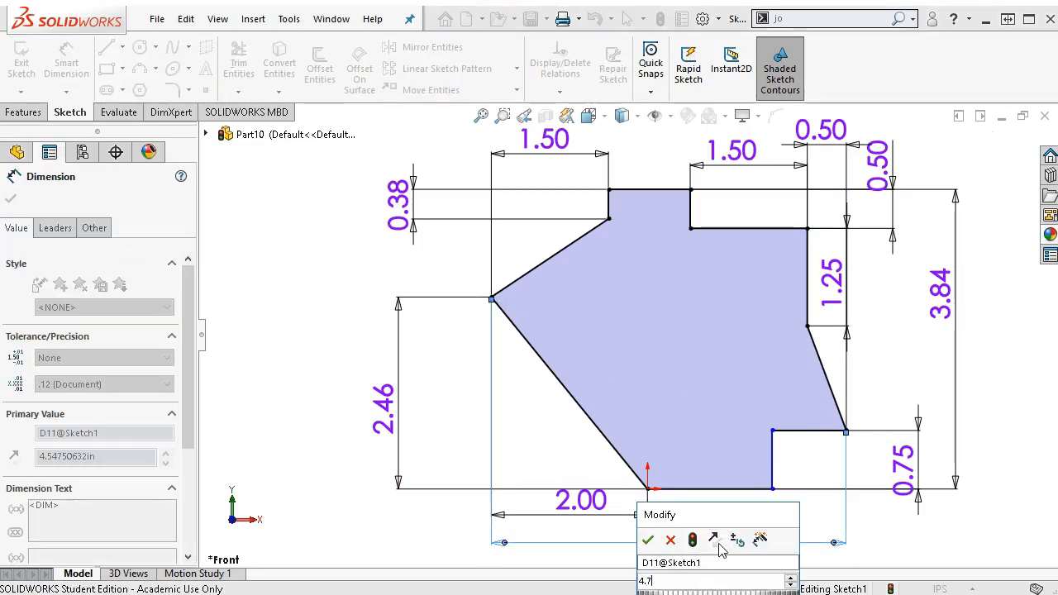
pyautogui.press('Return')
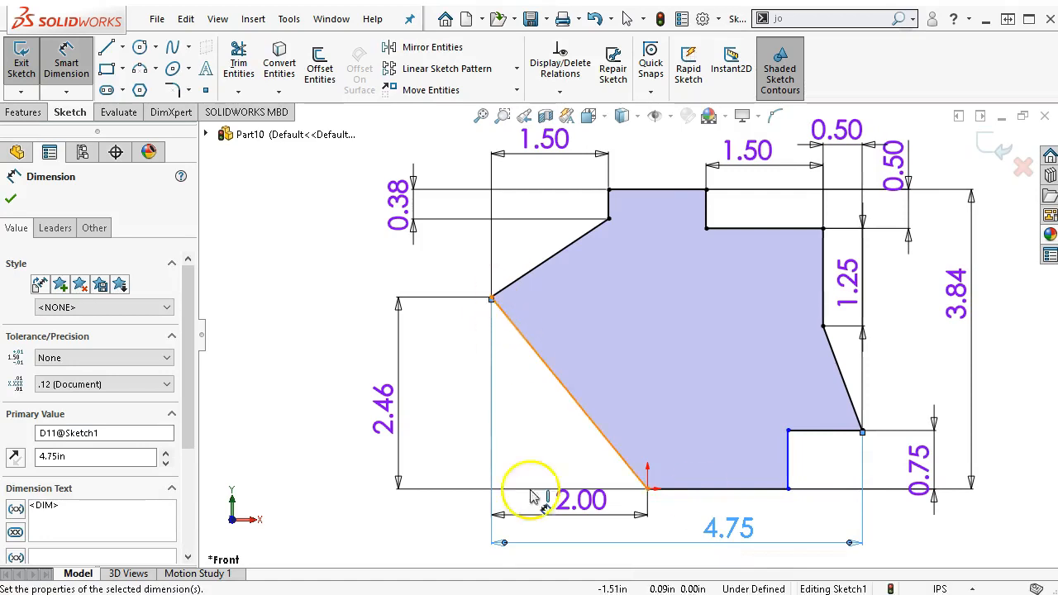
# Step: Dimension the profile's base line as 1.2 in and end the Smart Dimension command
pyautogui.click(747, 491)
pyautogui.click(818, 532)
pyautogui.write('1.2')
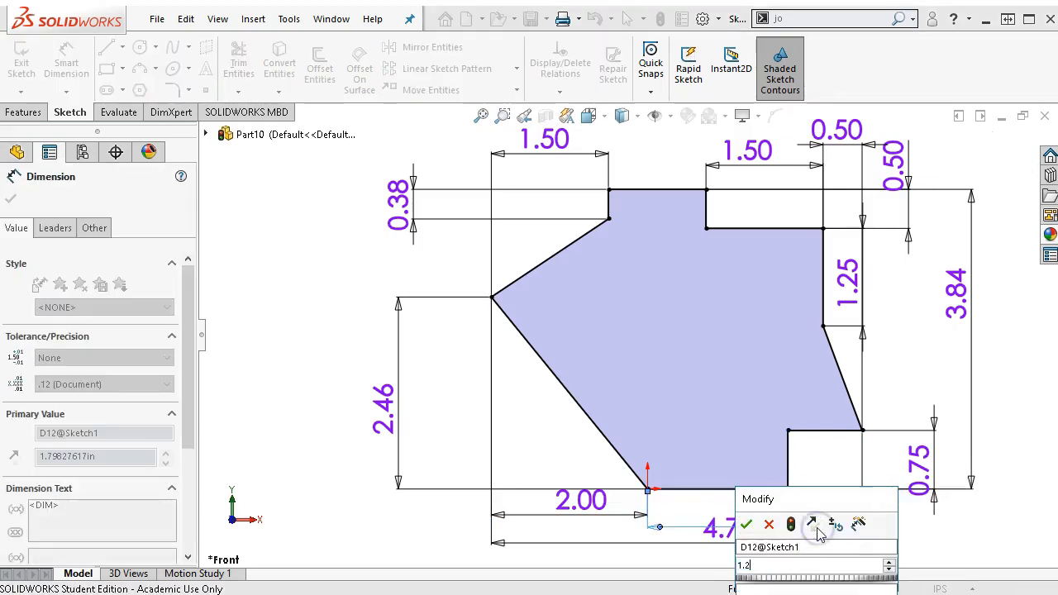
pyautogui.press('Return')
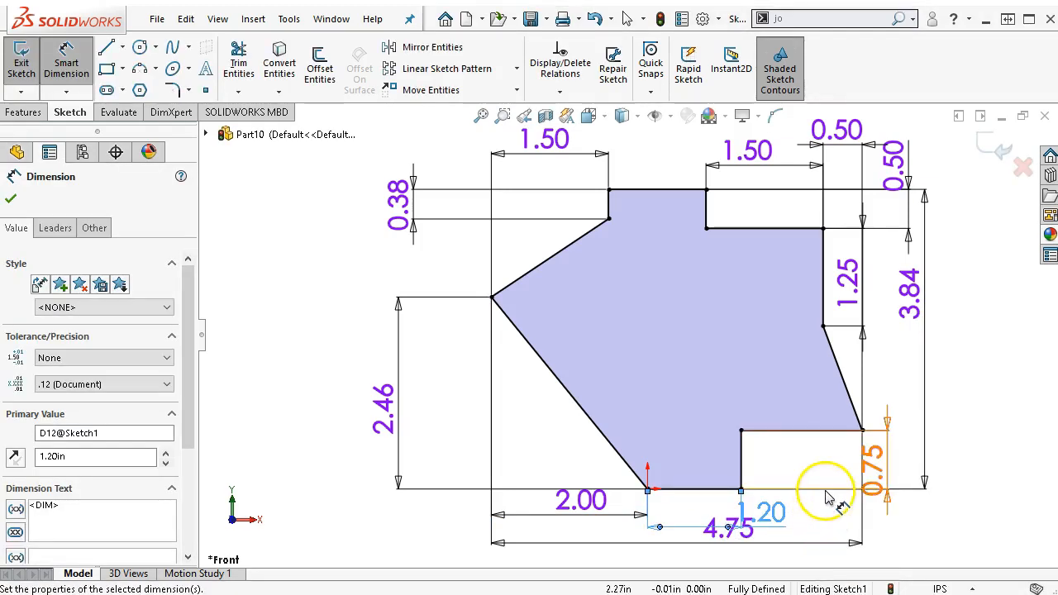
pyautogui.scroll(1, 826, 496)
pyautogui.rightClick(909, 380)
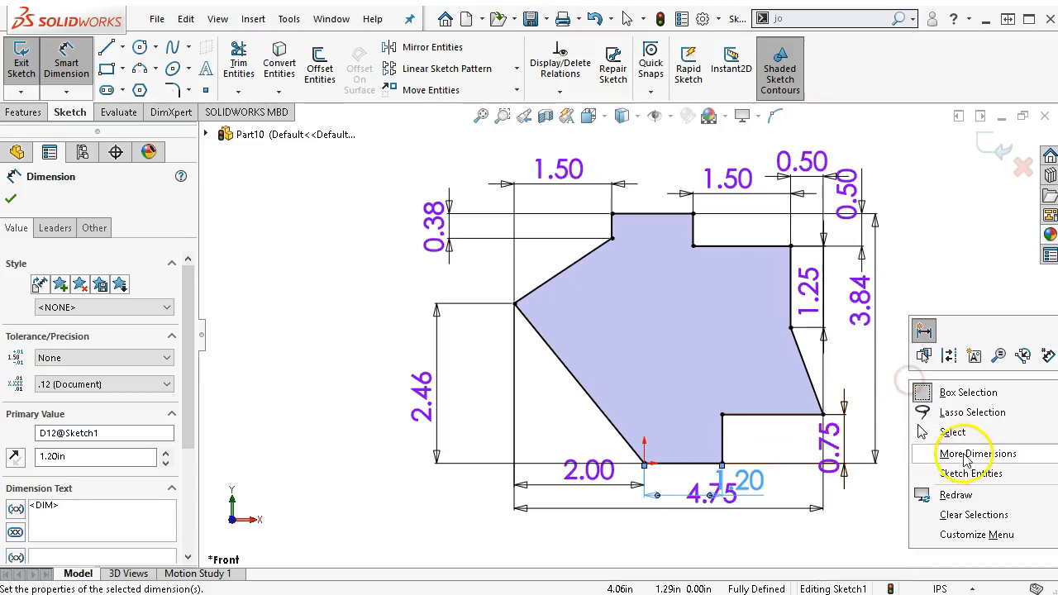
pyautogui.click(967, 437)
pyautogui.scroll(-1, 907, 343)
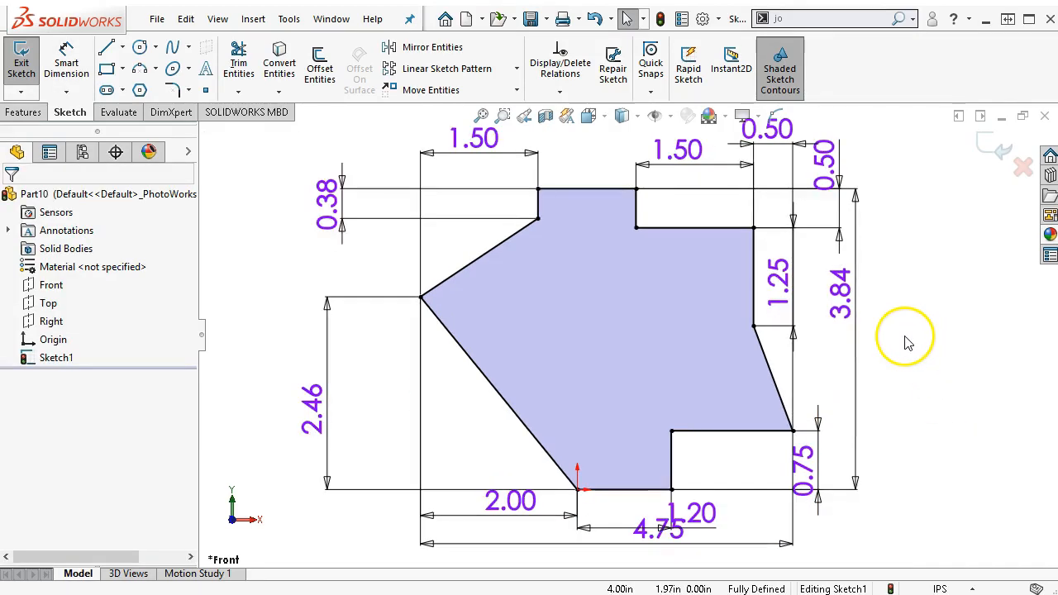
pyautogui.scroll(2, 896, 339)
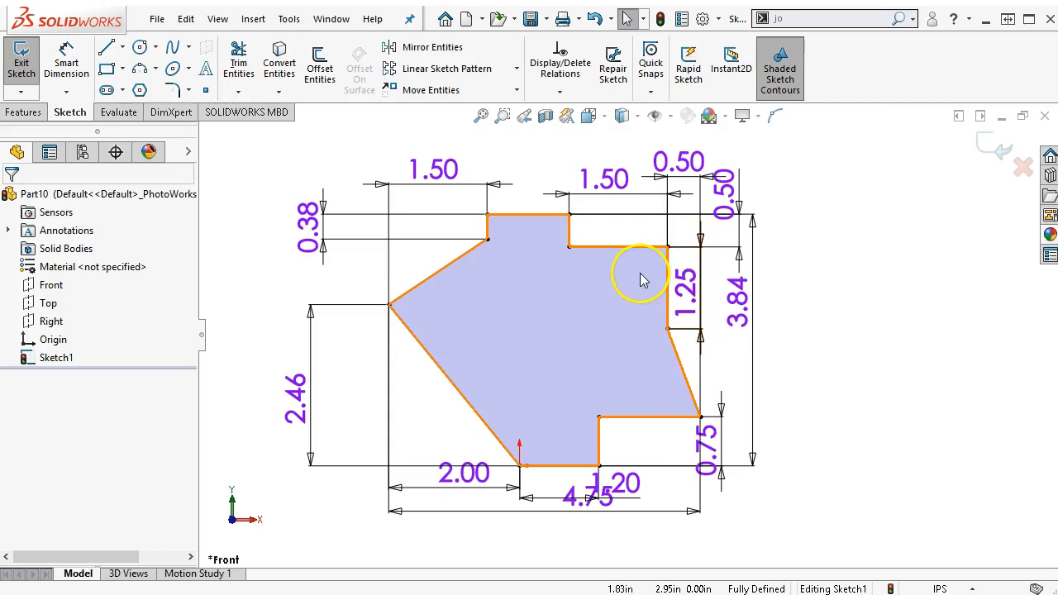
# Step: Spread apart the overlapping width dimensions below the profile and set the base line's length to 1.5 in
pyautogui.moveTo(583, 513); pyautogui.dragTo(561, 544)
pyautogui.moveTo(614, 496); pyautogui.dragTo(649, 502)
pyautogui.doubleClick(650, 491)
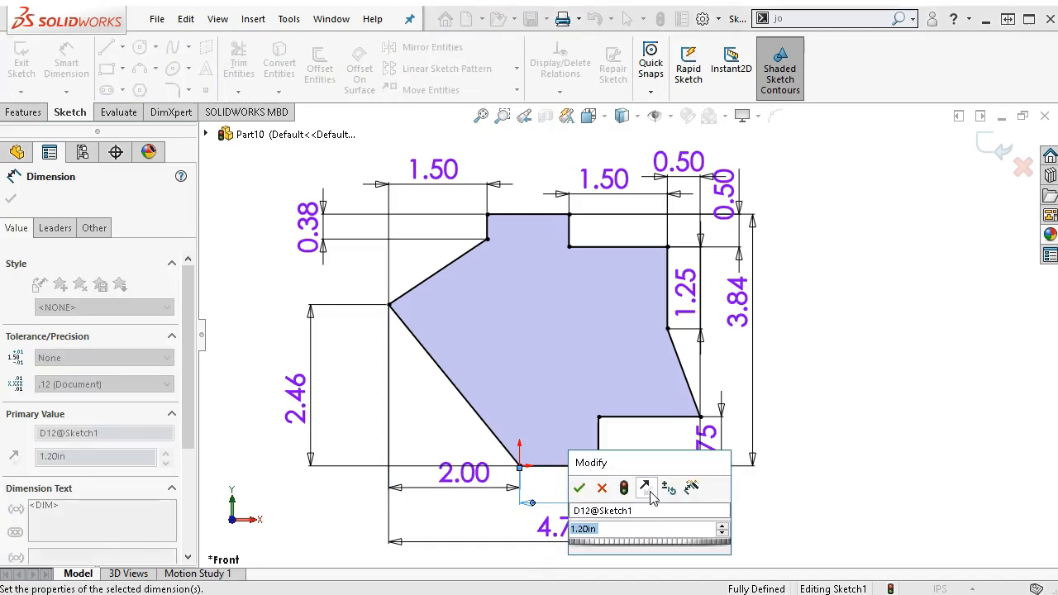
pyautogui.write('1')
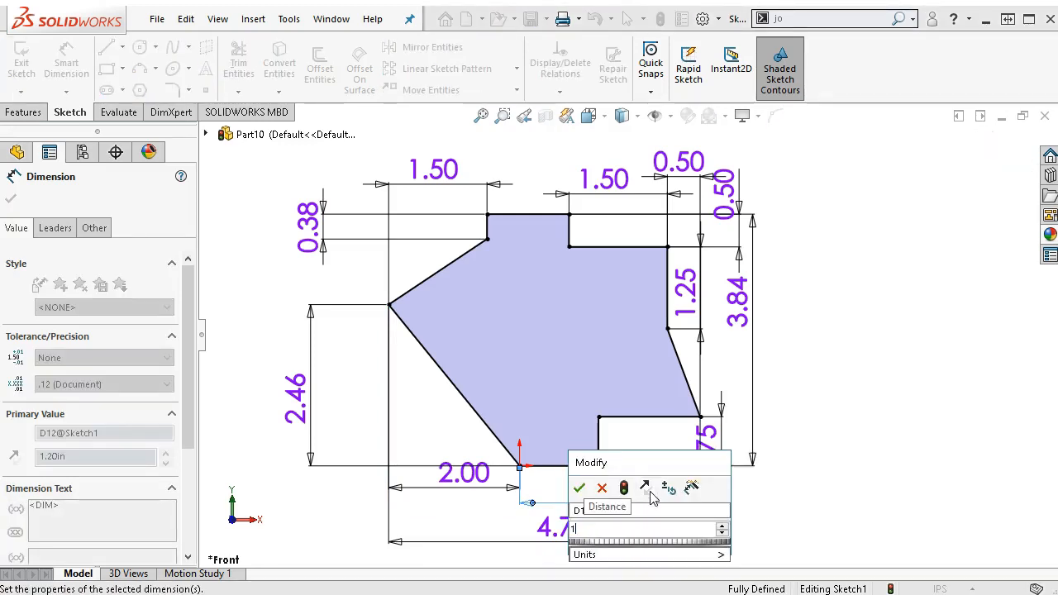
pyautogui.write('.5')
pyautogui.press('Return')
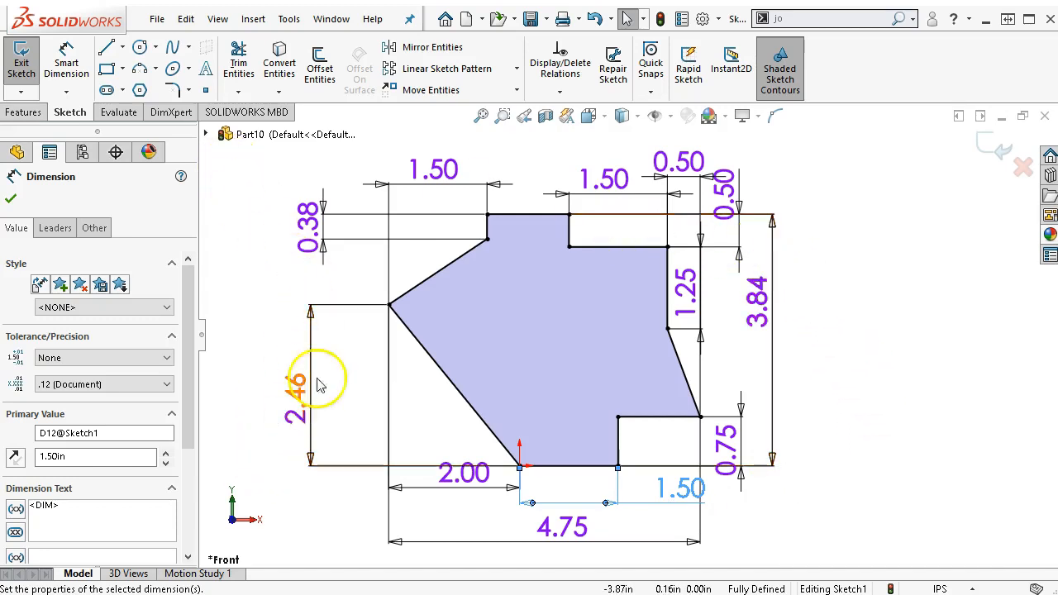
# Step: Set the document's overall drafting standard to ANSI
pyautogui.click(701, 20)
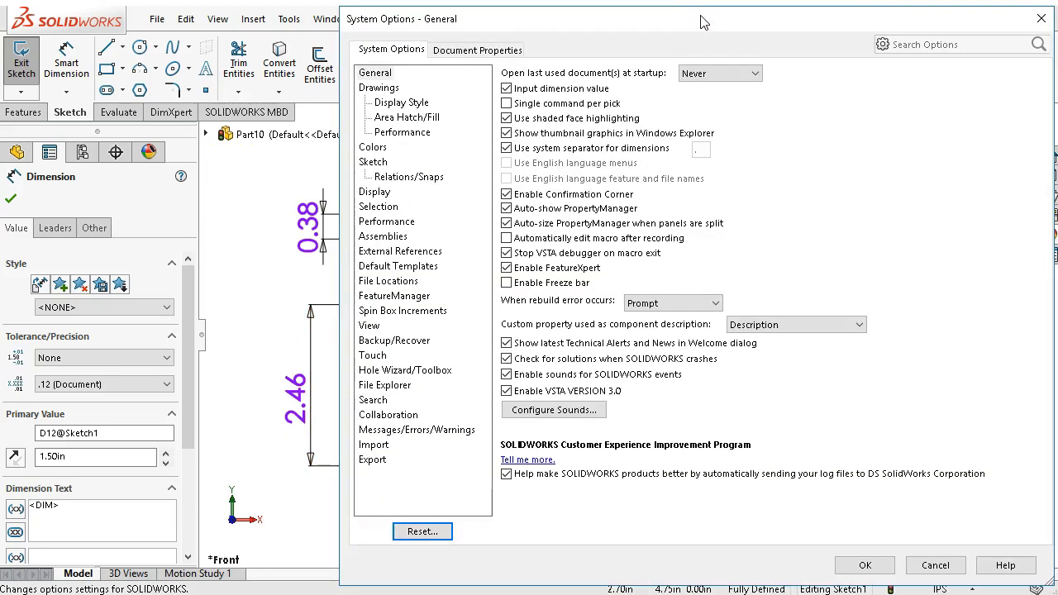
pyautogui.click(464, 51)
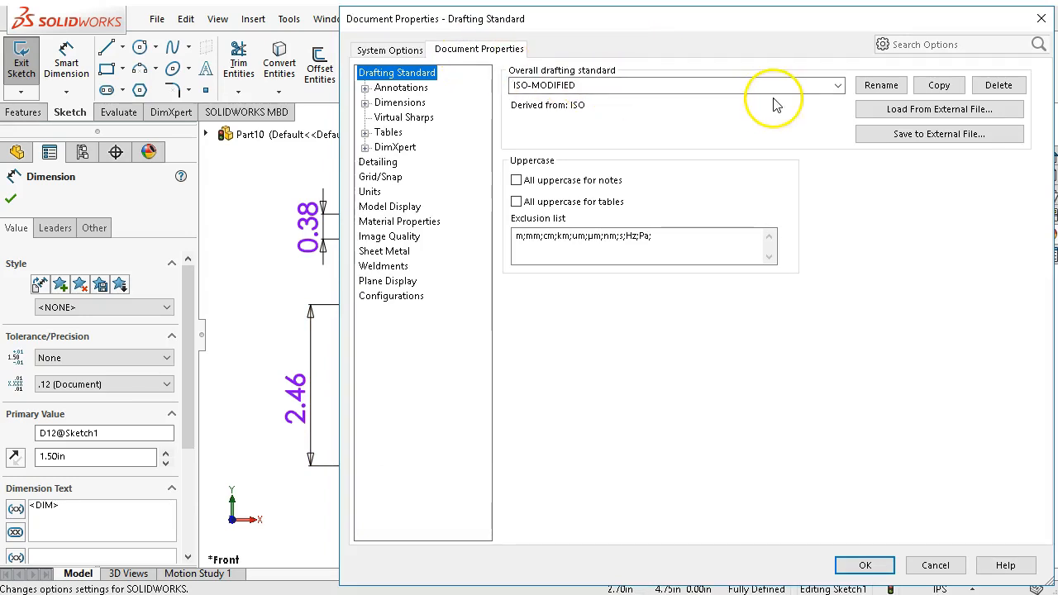
pyautogui.click(837, 85)
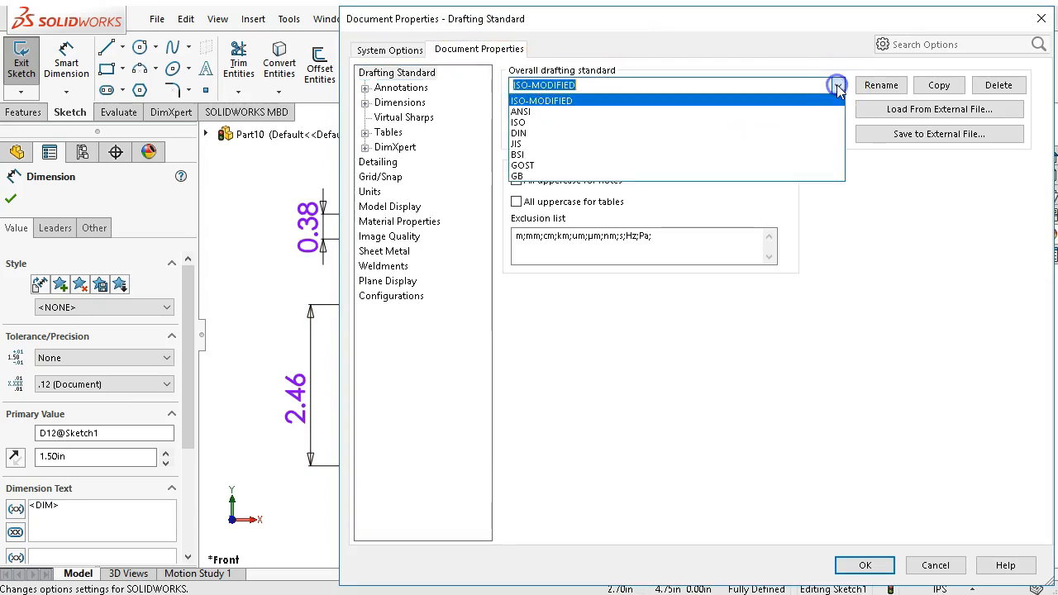
pyautogui.click(541, 114)
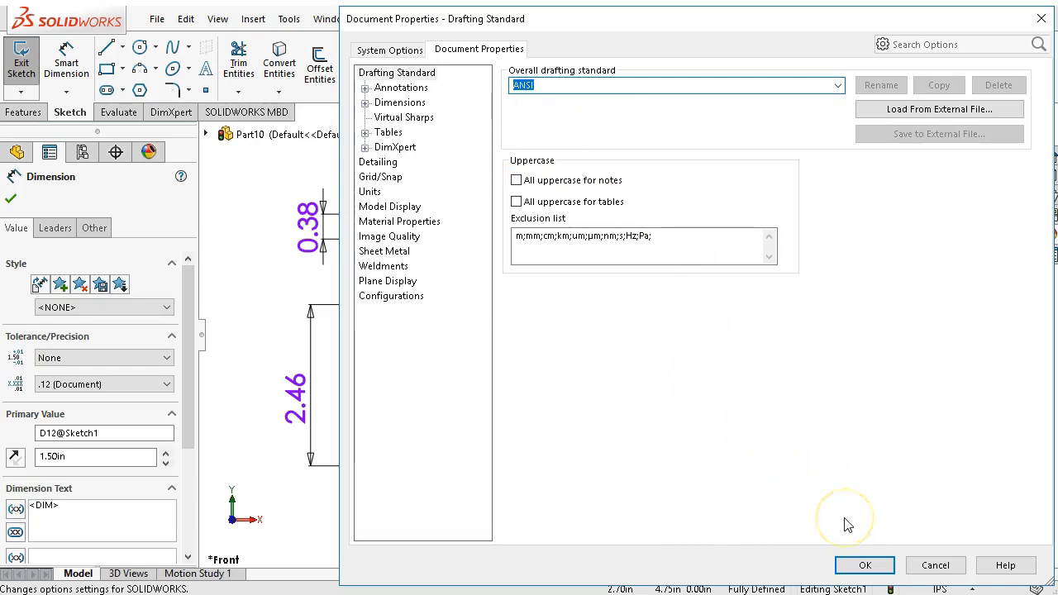
pyautogui.click(862, 567)
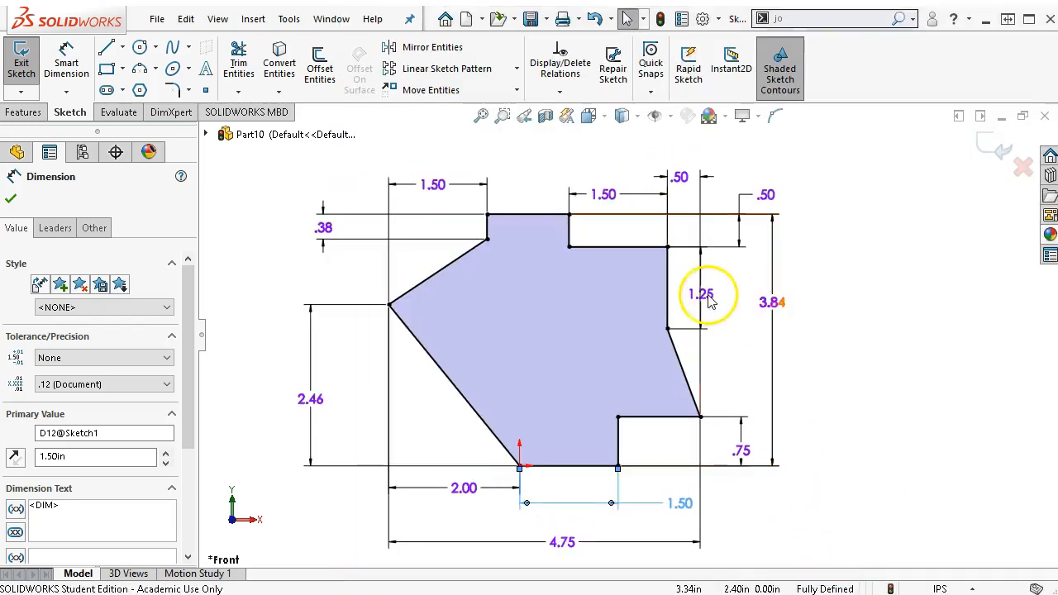
# Step: Move the 1.25 and 3.84 vertical dimensions farther out to the right of the profile
pyautogui.click(729, 298)
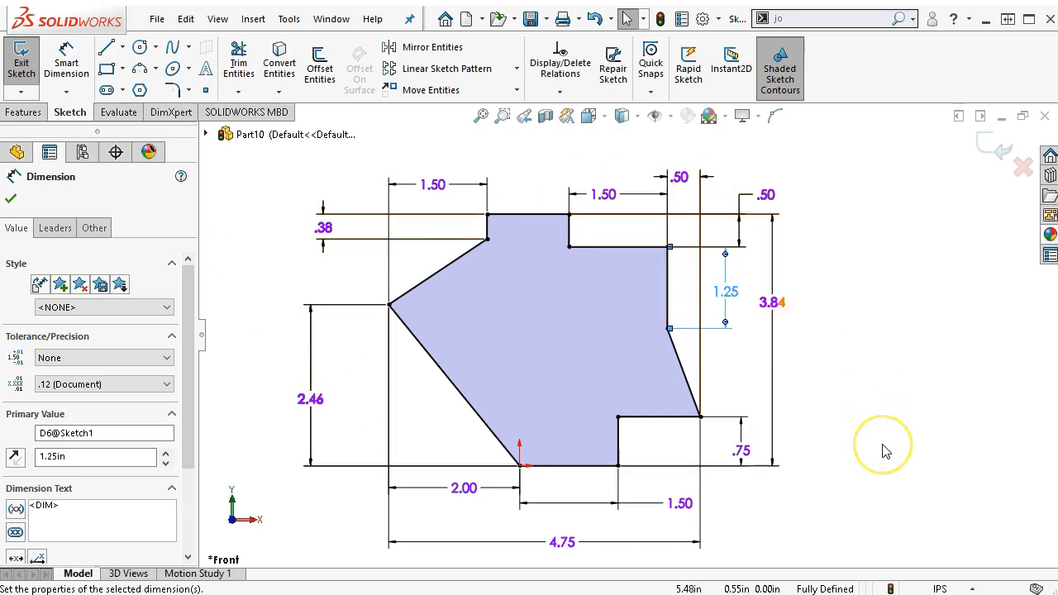
pyautogui.moveTo(764, 299); pyautogui.dragTo(789, 317)
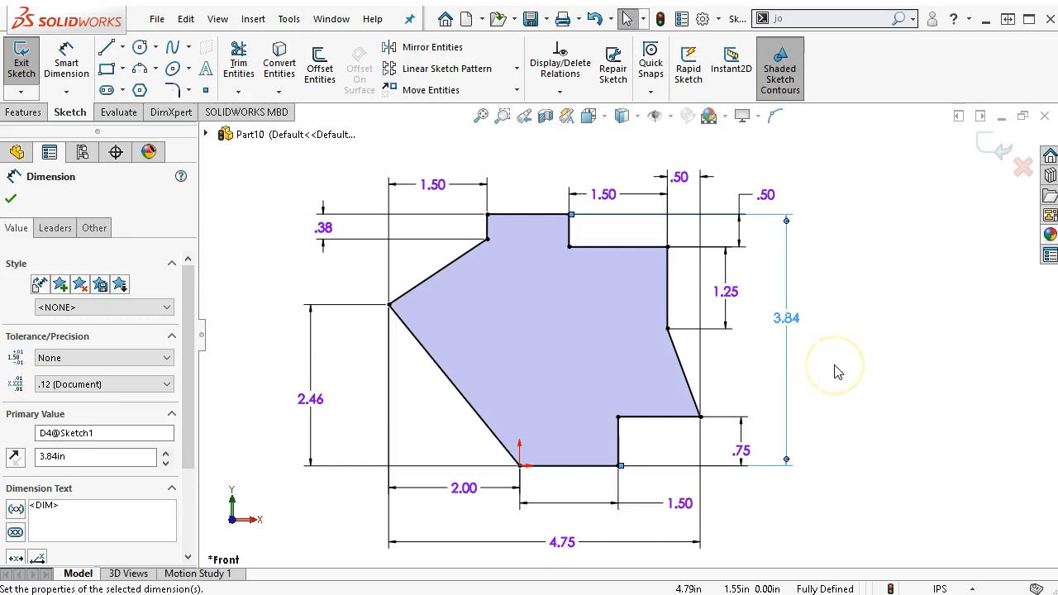
# Step: Extrude the profile from the sketch plane as a boss with a Blind depth of 0.60 in
pyautogui.click(24, 112)
pyautogui.click(29, 67)
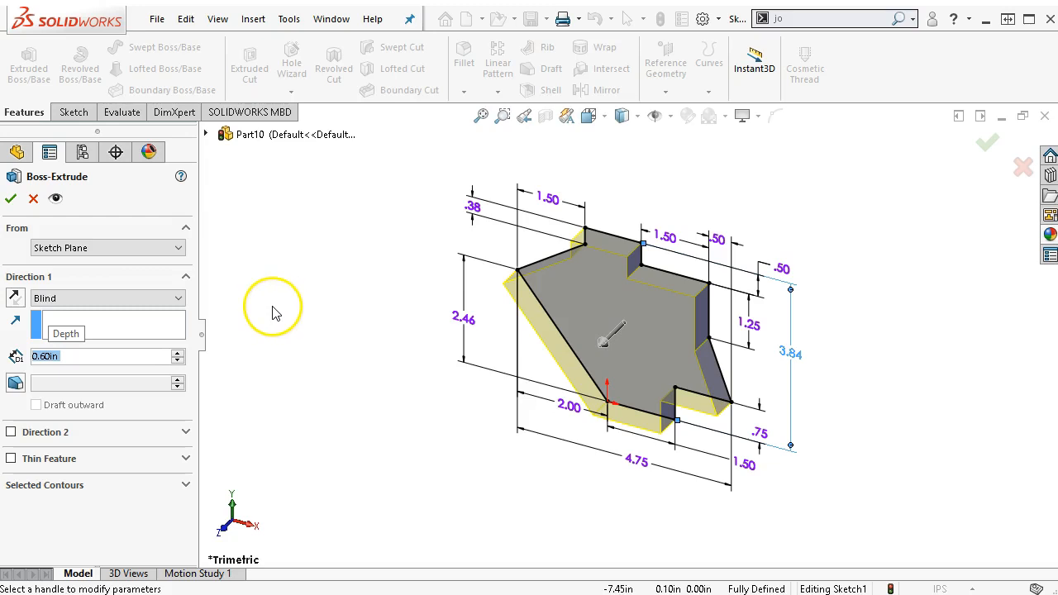
pyautogui.click(11, 199)
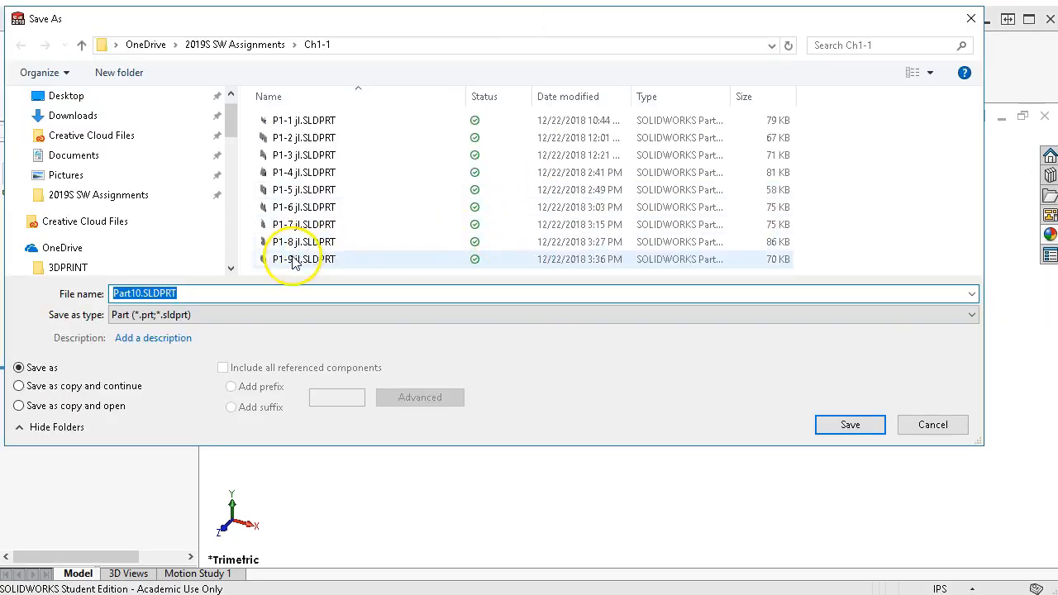
# Step: Save the part in the Ch1-1 folder as "P1-10 jl.SLDPRT"
pyautogui.click(289, 259)
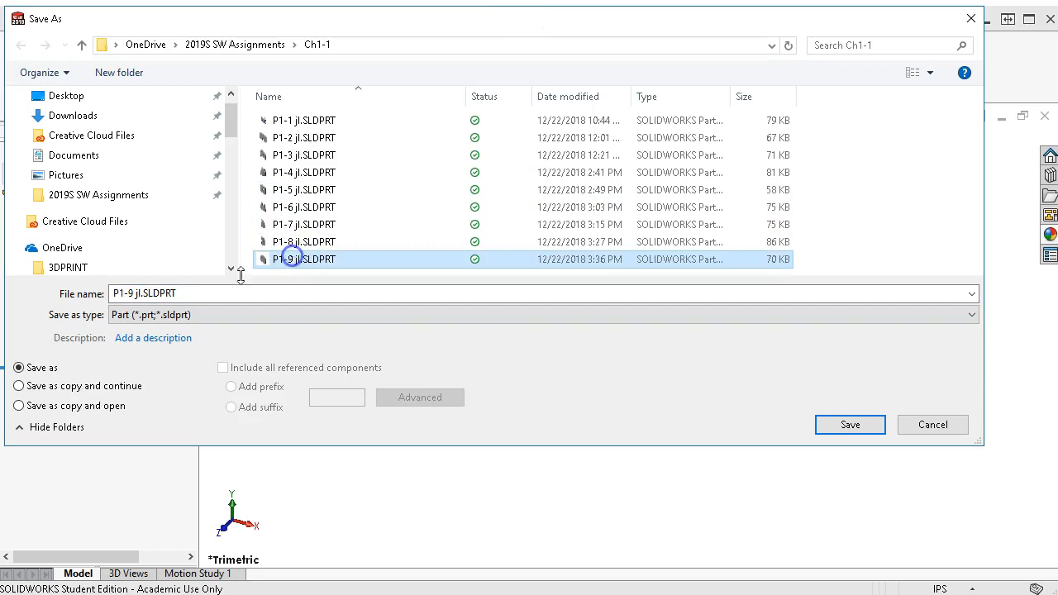
pyautogui.click(130, 292)
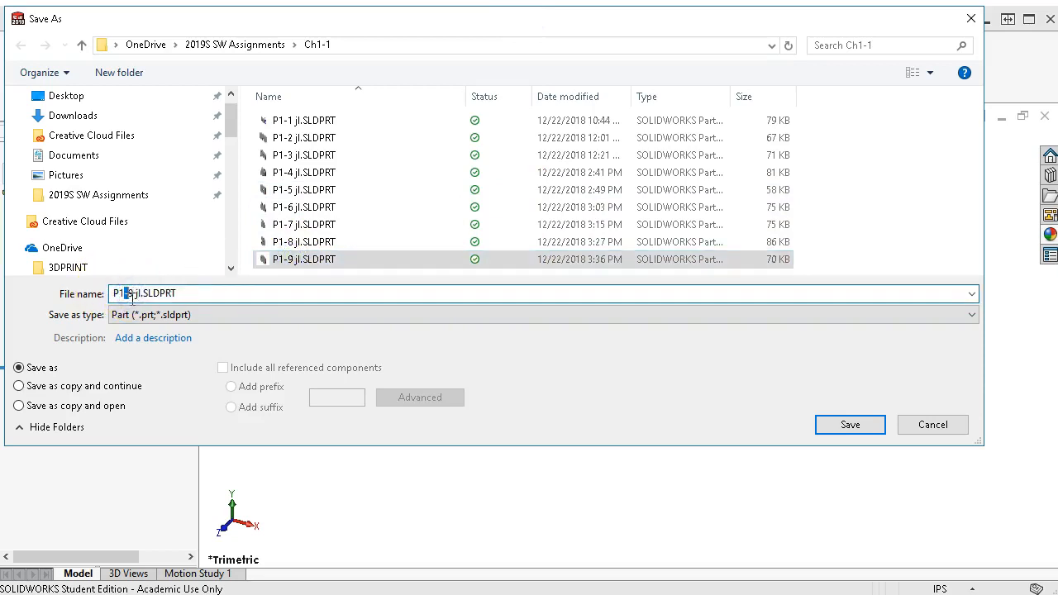
pyautogui.press('Delete')
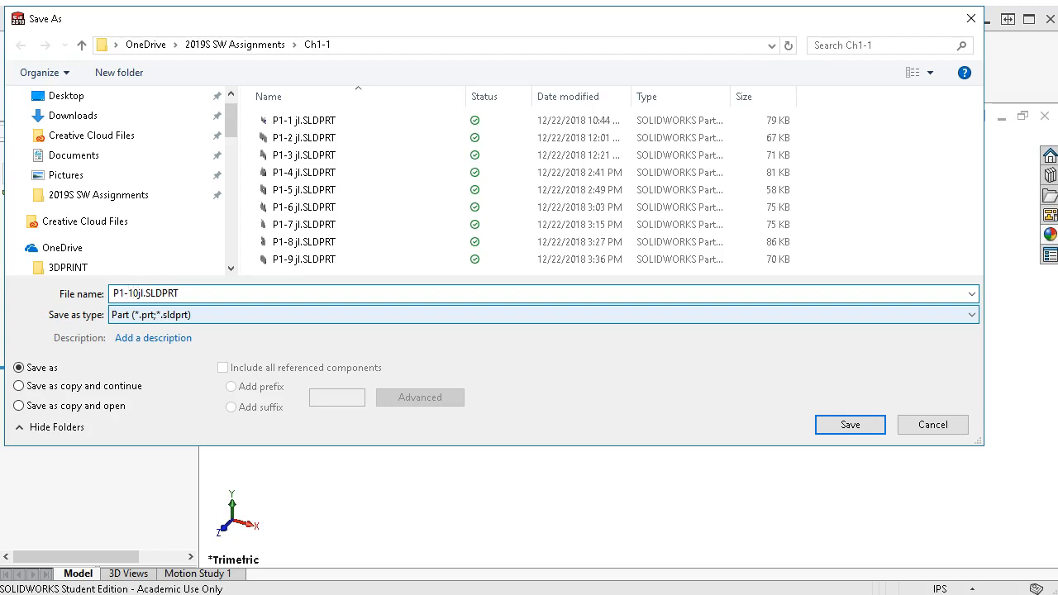
pyautogui.click(873, 421)
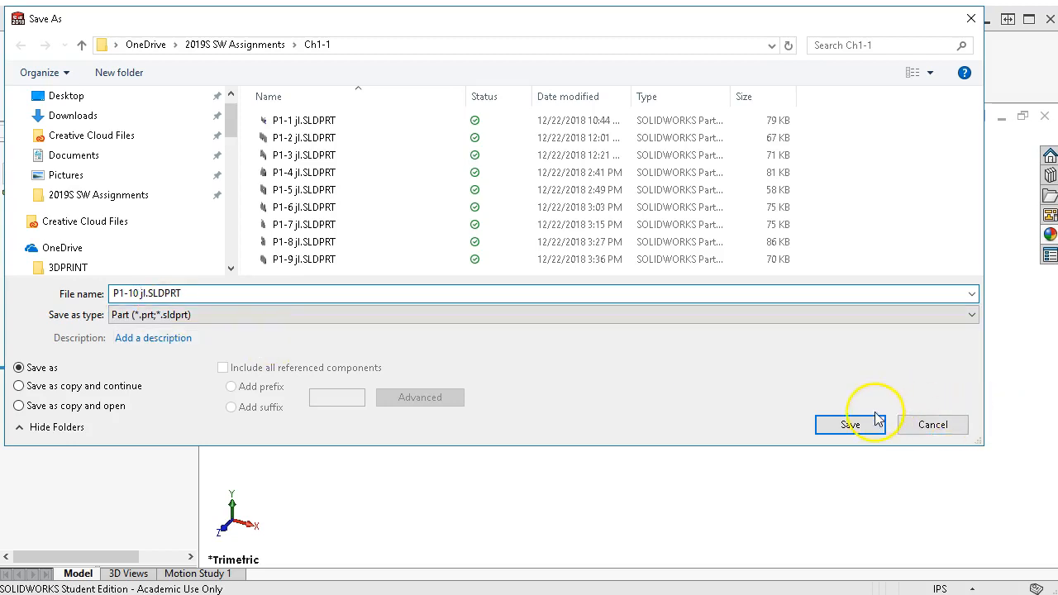